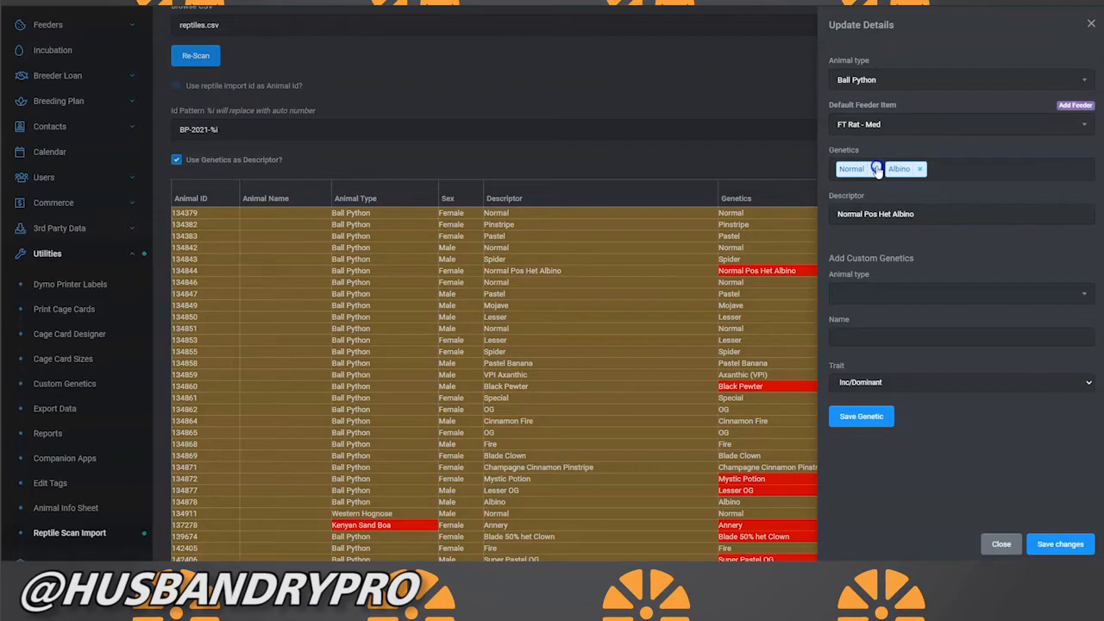
Step: Replace the genetics of the Normal Pos Het Albino animal with Albino [poss het] and save the changes
{"action": "left_click", "coordinate": [876, 169]}
{"action": "left_click", "coordinate": [876, 169]}
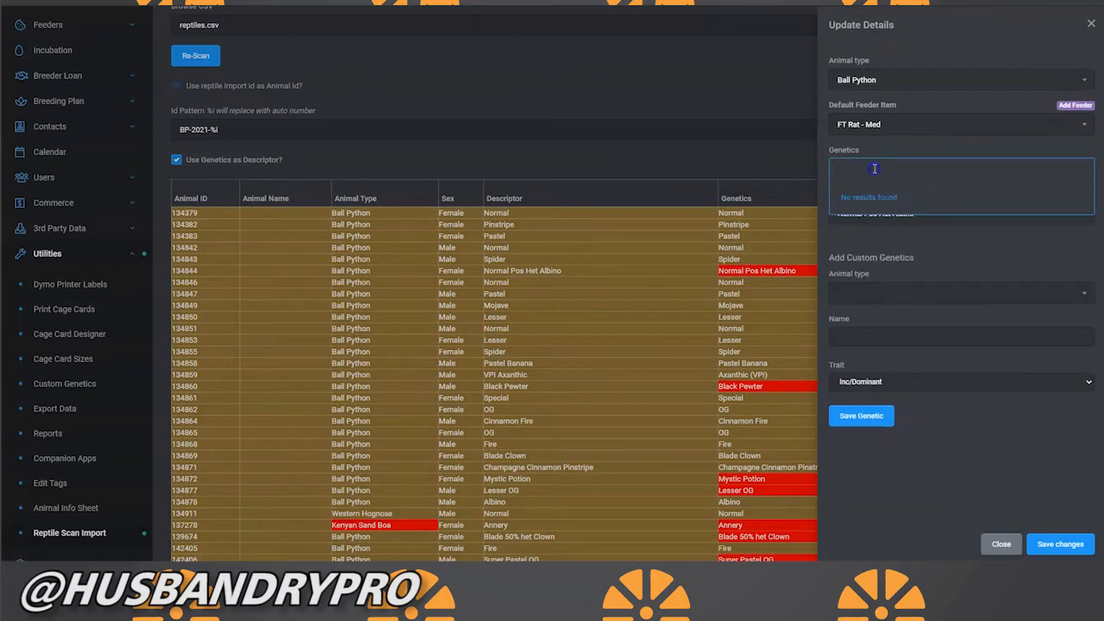
{"action": "left_click", "coordinate": [883, 168]}
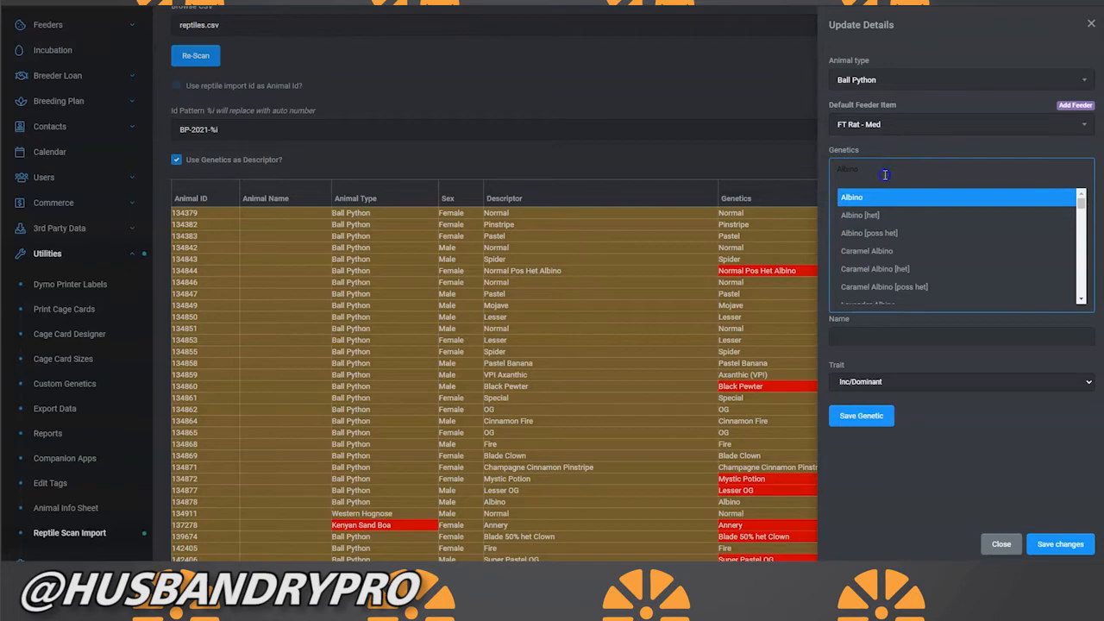
{"action": "left_click", "coordinate": [892, 233]}
{"action": "left_click", "coordinate": [1047, 543]}
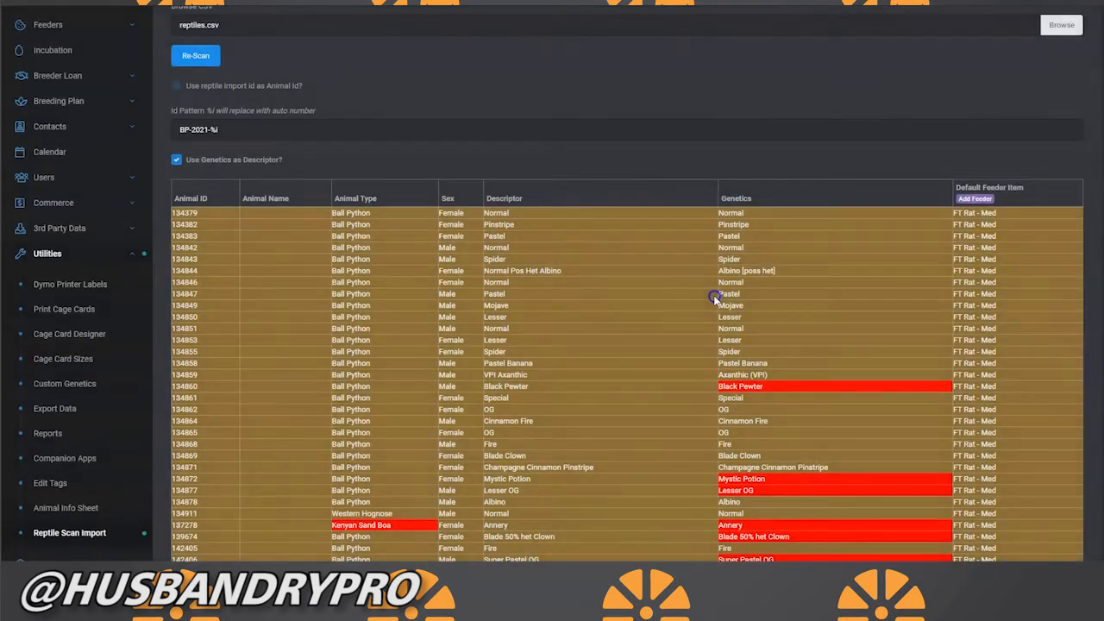
Step: Set the genetics of the Dbl het OG/Pied animals to Piebald [het] and Orange Ghost [het] and save the changes
{"action": "scroll", "coordinate": [816, 512], "scroll_direction": "down", "scroll_amount": 1}
{"action": "scroll", "coordinate": [817, 512], "scroll_direction": "down", "scroll_amount": 5}
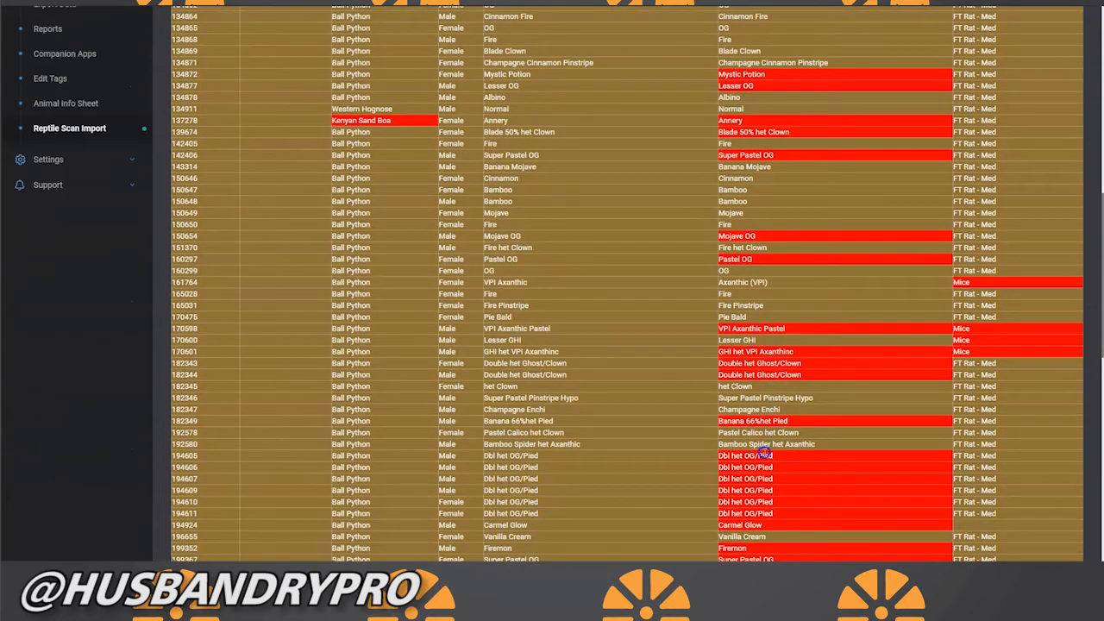
{"action": "left_click", "coordinate": [758, 457]}
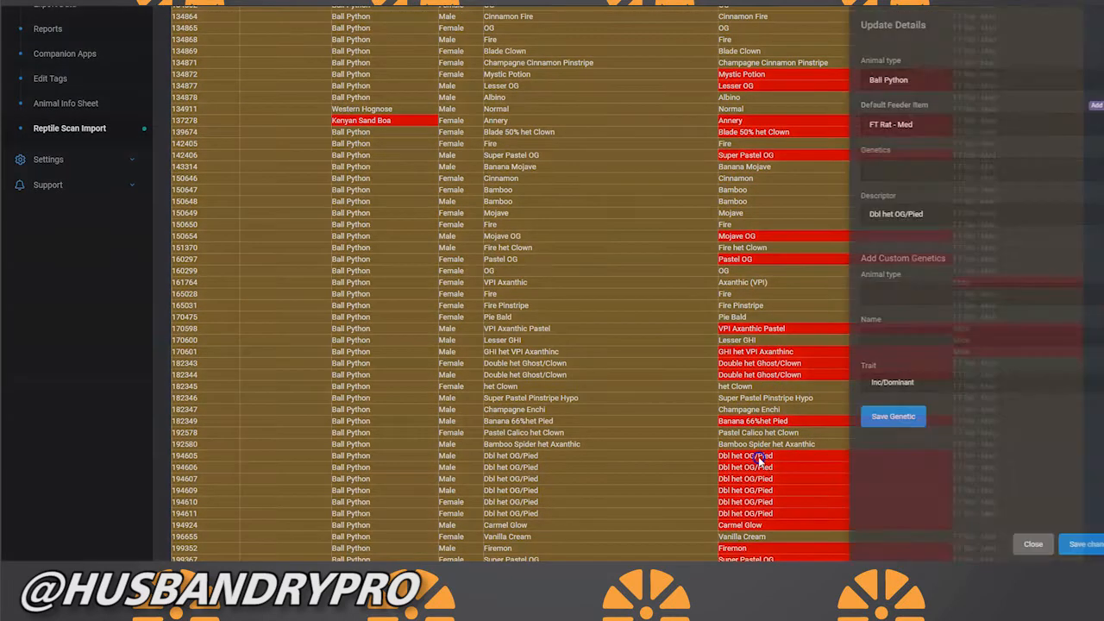
{"action": "left_click", "coordinate": [871, 167]}
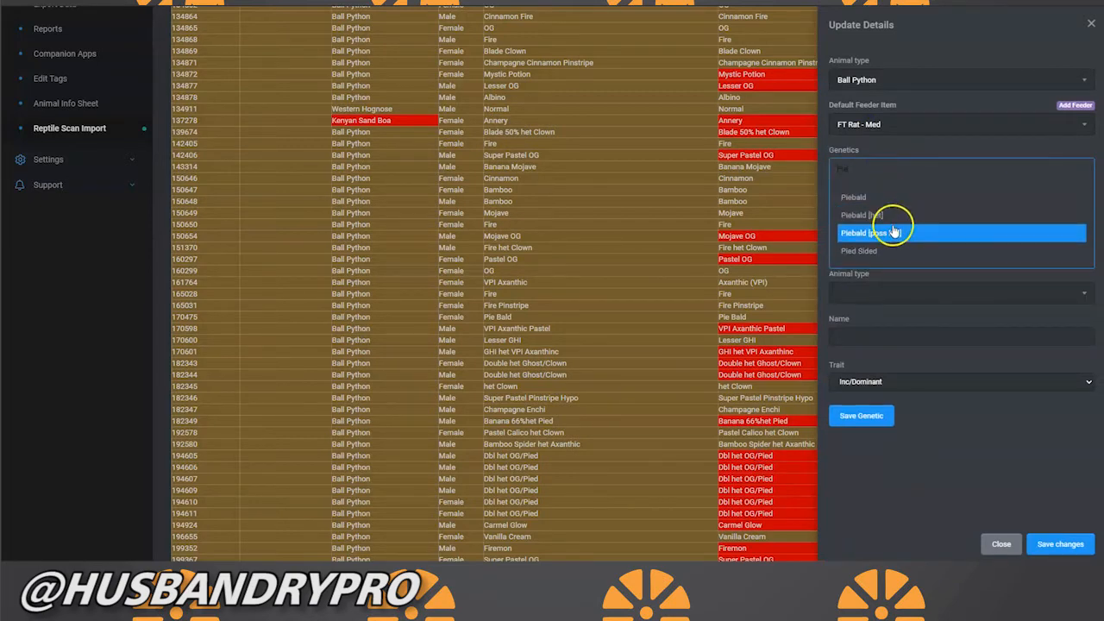
{"action": "left_click", "coordinate": [892, 218]}
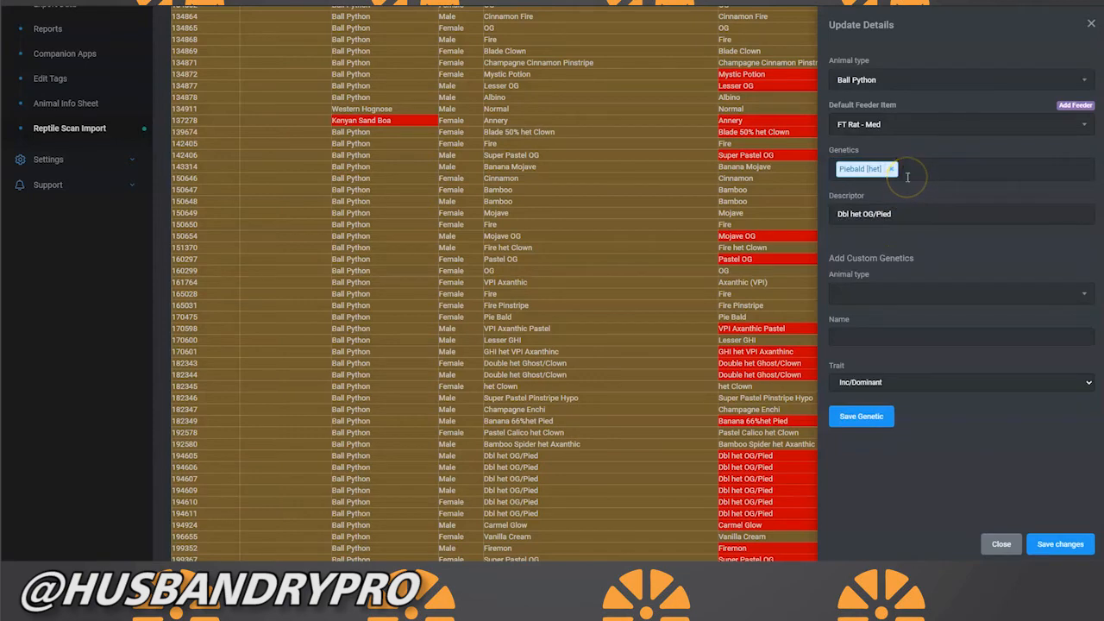
{"action": "left_click", "coordinate": [907, 176]}
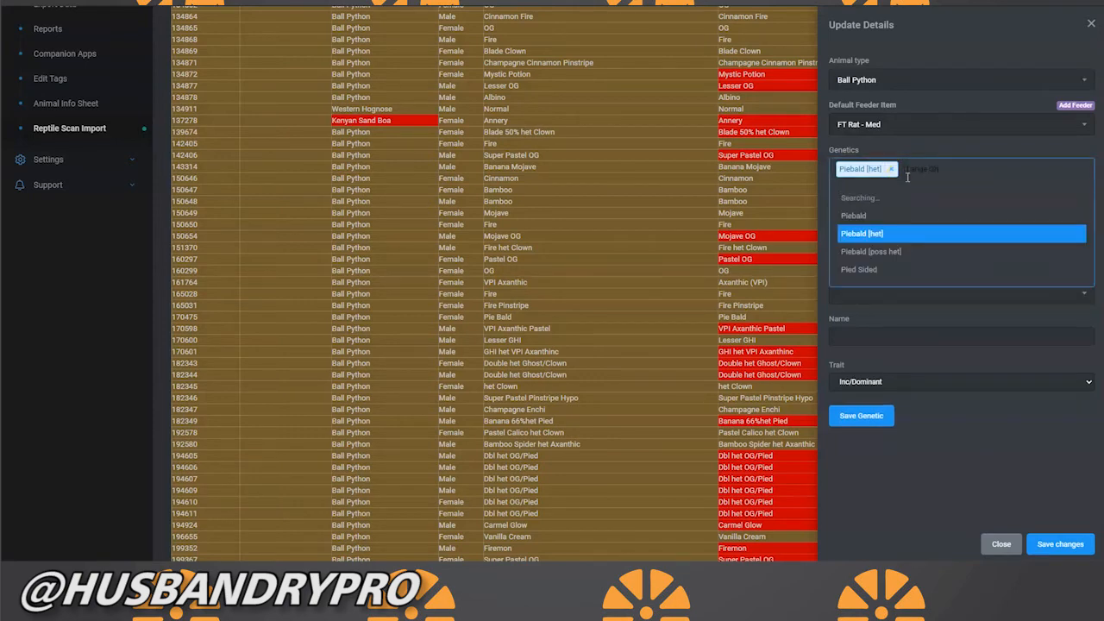
{"action": "type", "text": "Orange Gh"}
{"action": "left_click", "coordinate": [931, 212]}
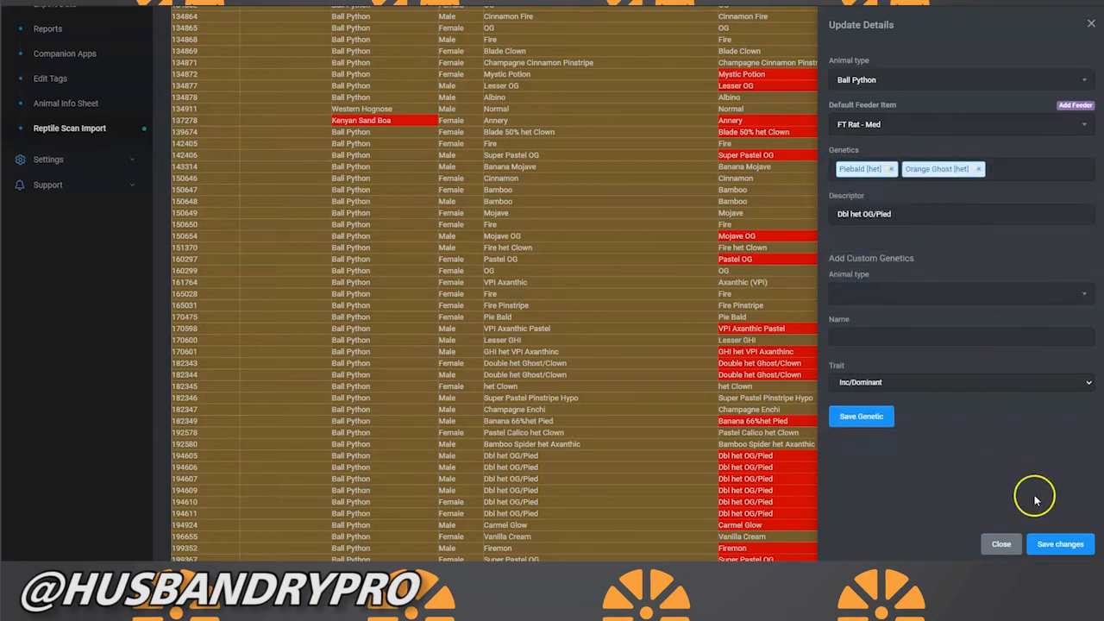
{"action": "left_click", "coordinate": [1060, 543]}
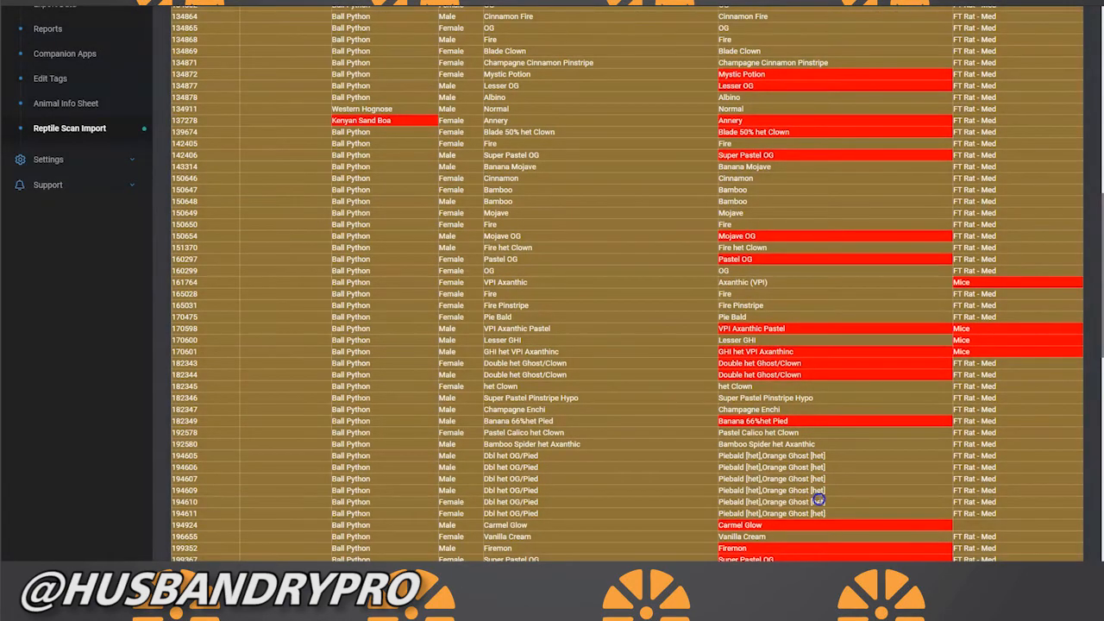
Step: Start importing the animal records scanned from reptiles.csv
{"action": "left_click_drag", "start_coordinate": [1098, 251], "coordinate": [1095, 509]}
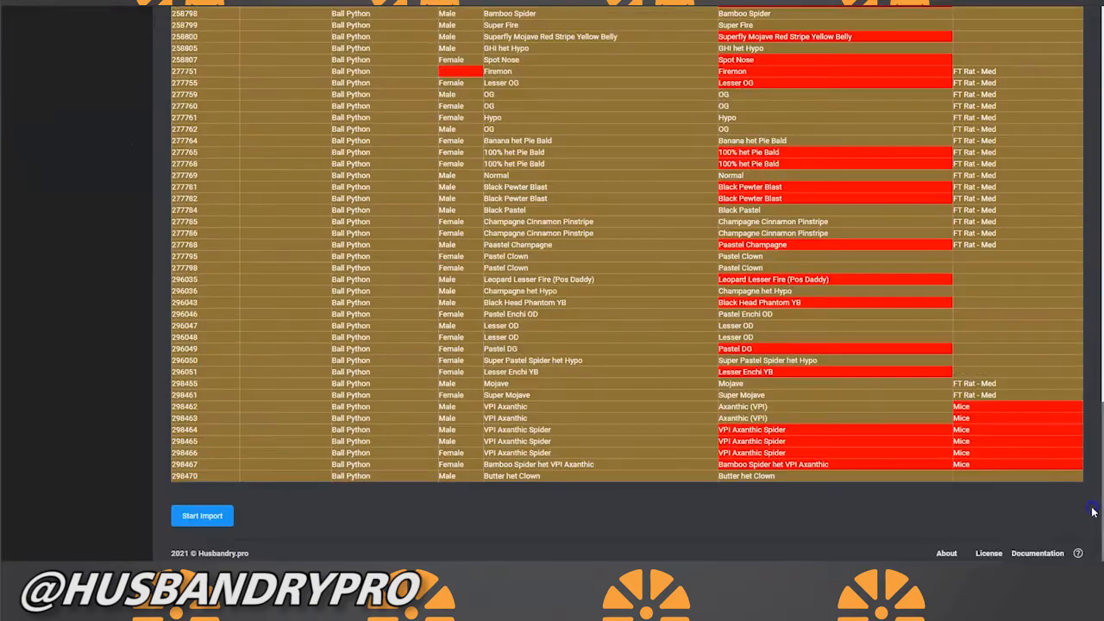
{"action": "left_click", "coordinate": [202, 516]}
Step: Follow the animals import to its end, examining each row's status and error notes
{"action": "scroll", "coordinate": [461, 422], "scroll_direction": "up", "scroll_amount": 3}
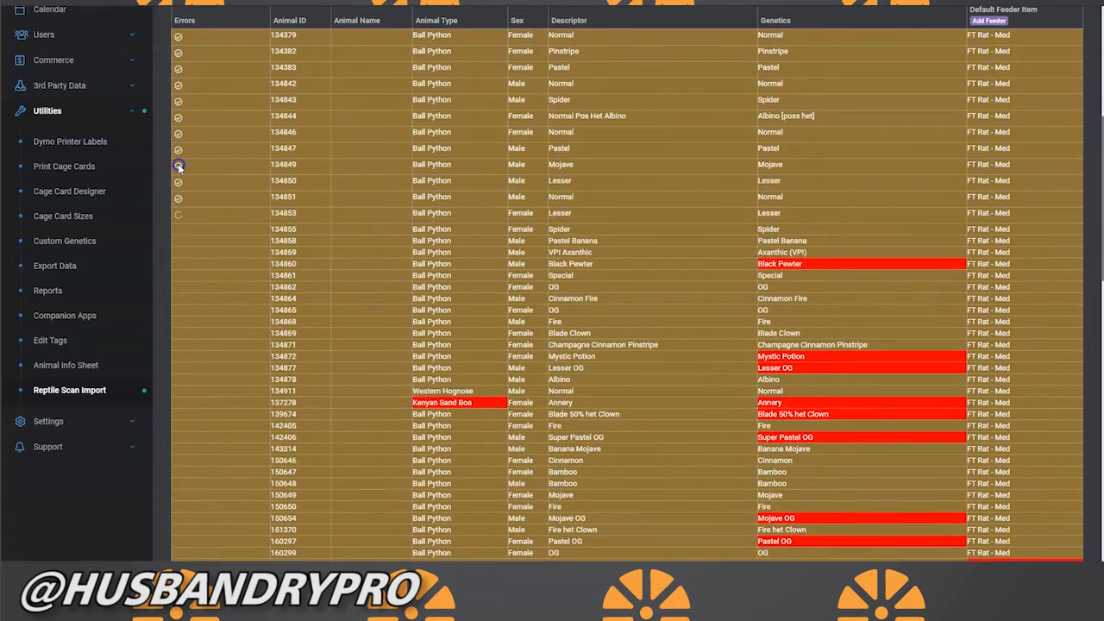
{"action": "scroll", "coordinate": [196, 298], "scroll_direction": "down", "scroll_amount": 2}
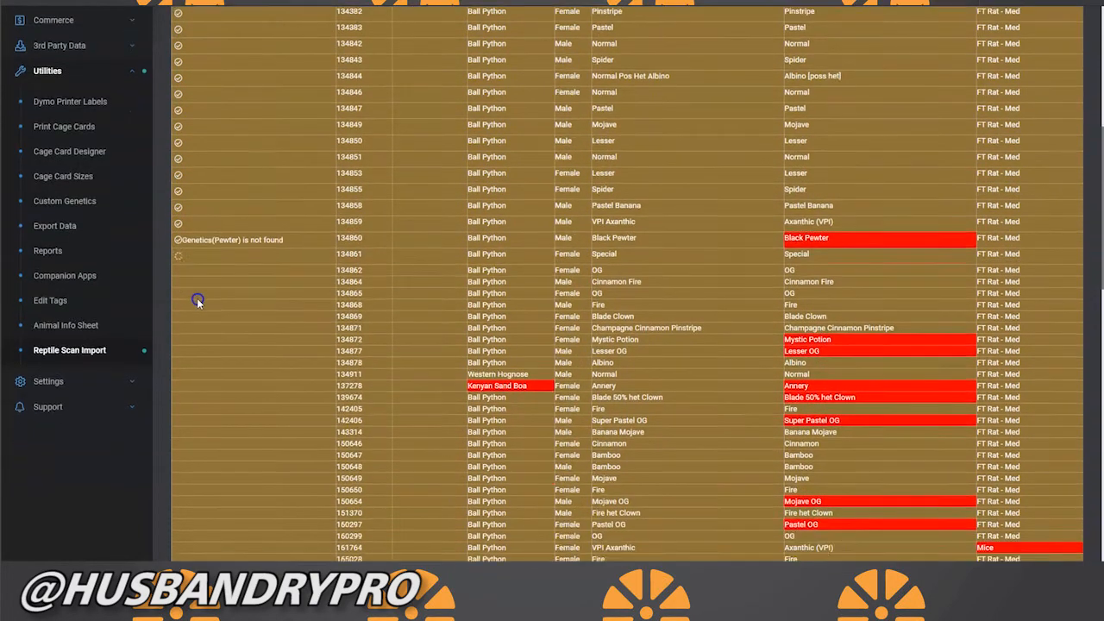
{"action": "left_click", "coordinate": [190, 254]}
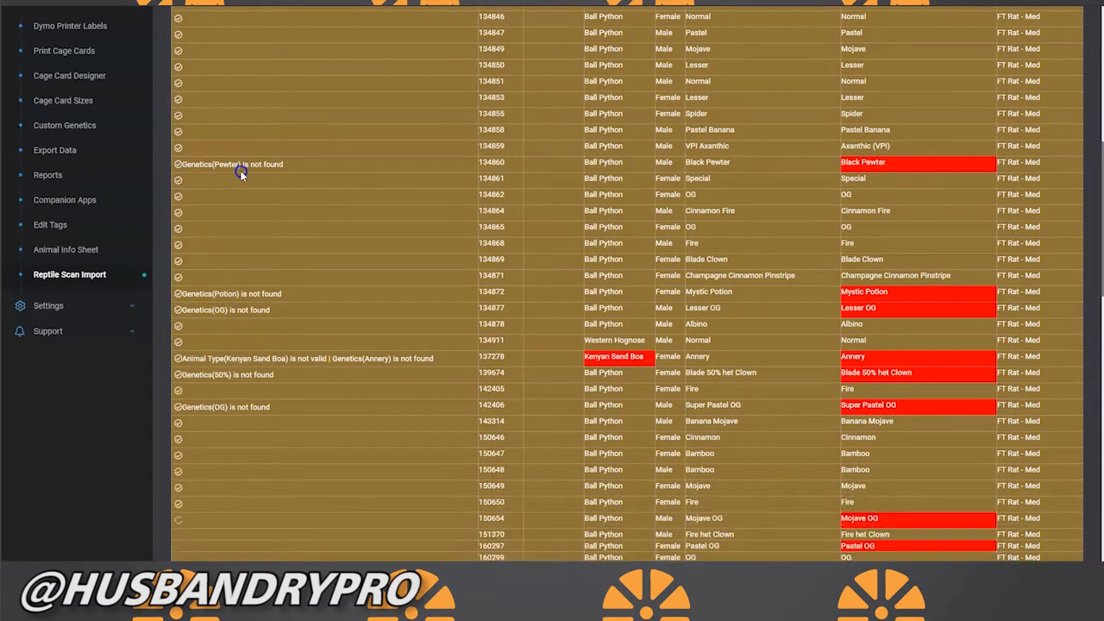
{"action": "scroll", "coordinate": [242, 170], "scroll_direction": "down", "scroll_amount": 8}
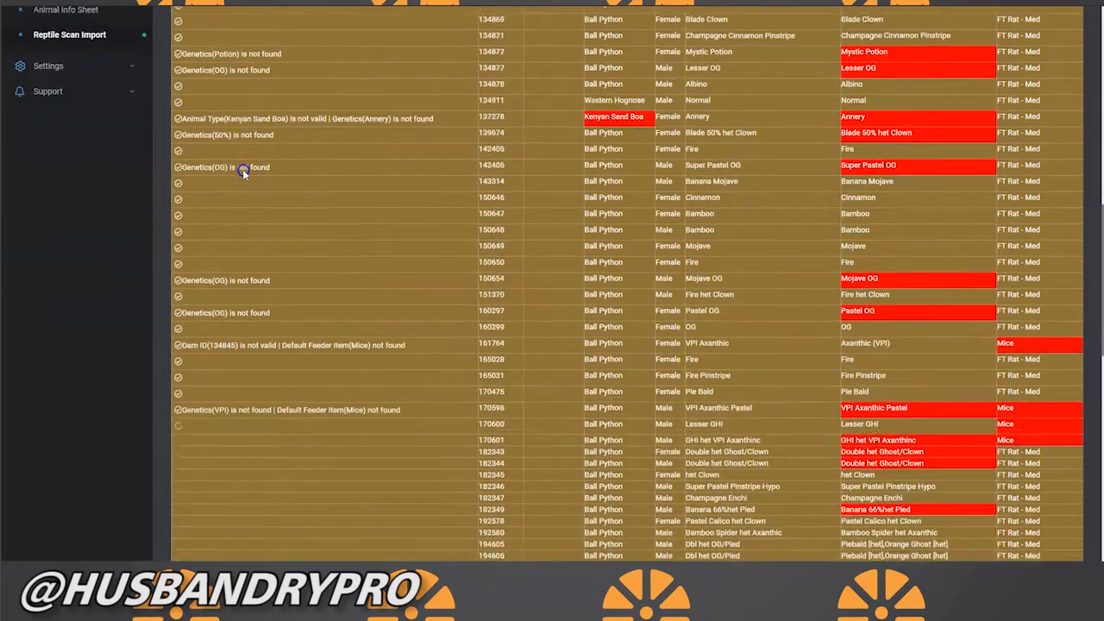
{"action": "scroll", "coordinate": [245, 169], "scroll_direction": "down", "scroll_amount": 3}
{"action": "scroll", "coordinate": [245, 169], "scroll_direction": "down", "scroll_amount": 7}
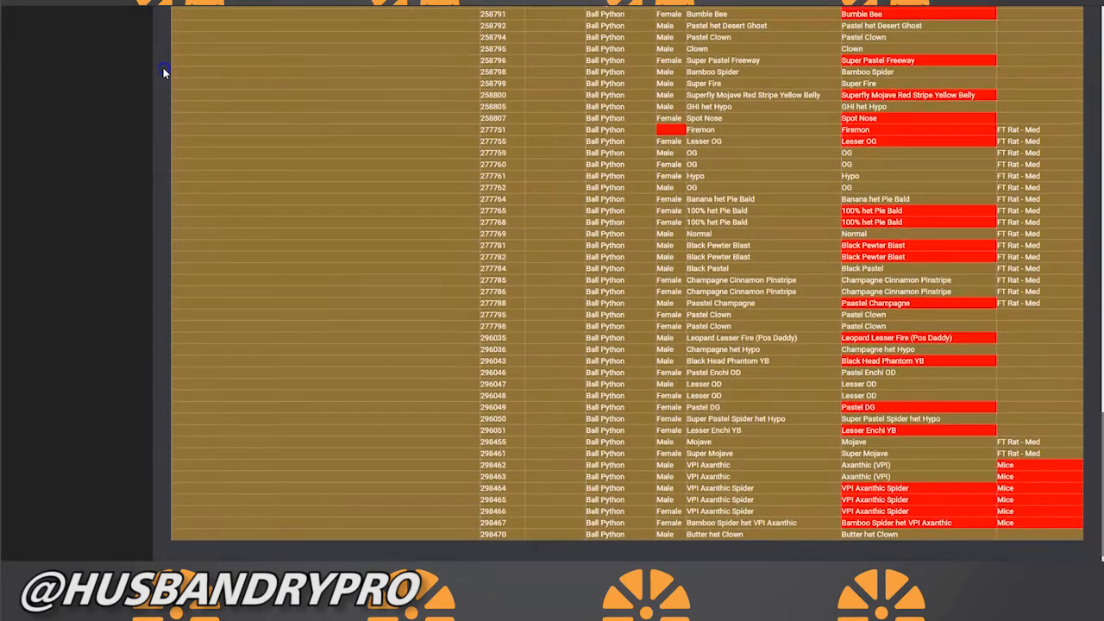
{"action": "scroll", "coordinate": [238, 114], "scroll_direction": "down", "scroll_amount": 2}
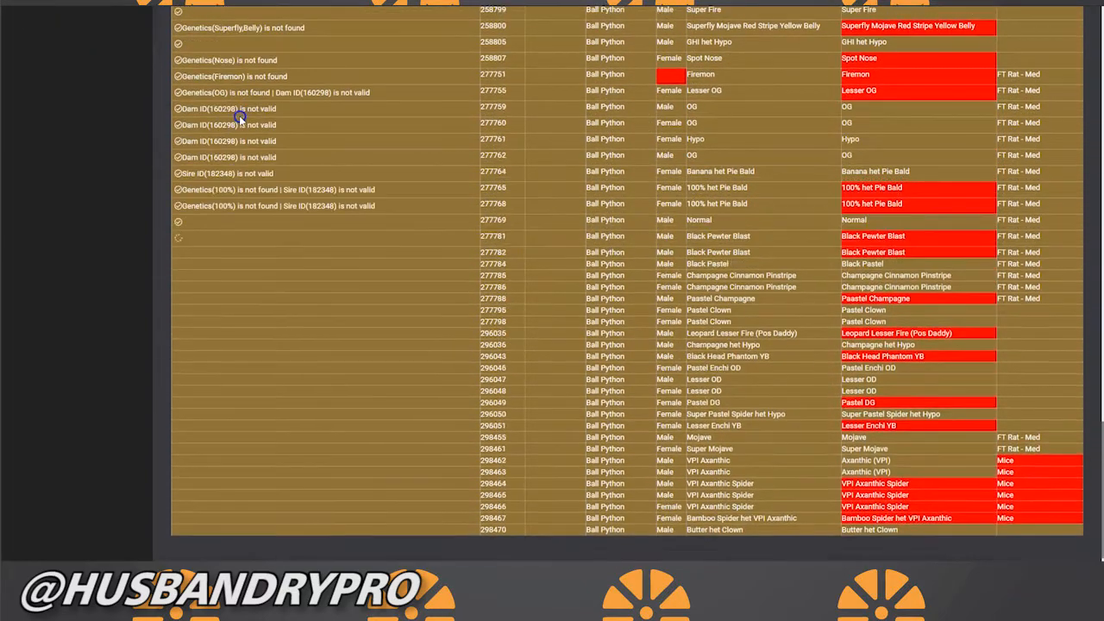
{"action": "scroll", "coordinate": [239, 115], "scroll_direction": "down", "scroll_amount": 2}
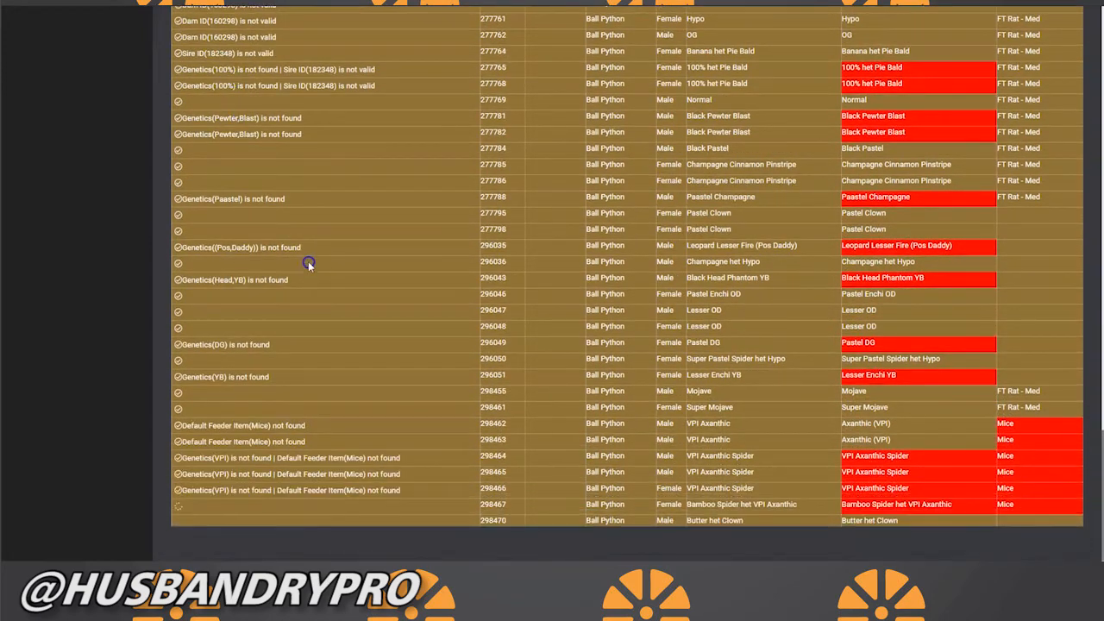
{"action": "scroll", "coordinate": [308, 264], "scroll_direction": "down", "scroll_amount": 1}
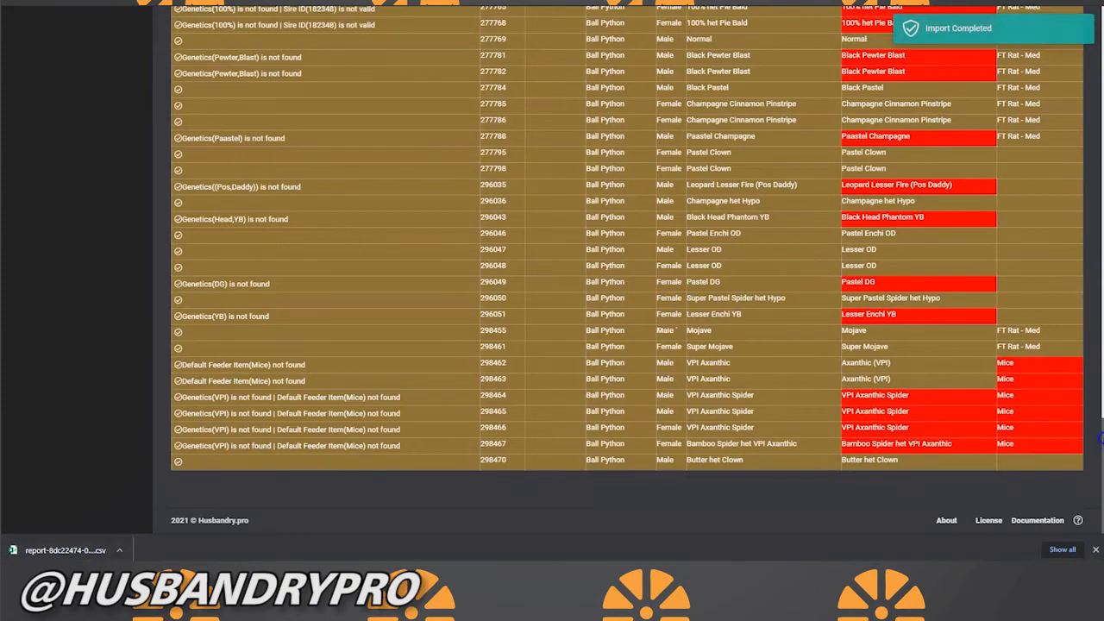
Step: Switch the import type to Weights and load weights.csv as the file to scan
{"action": "left_click_drag", "start_coordinate": [1102, 438], "coordinate": [1102, 30]}
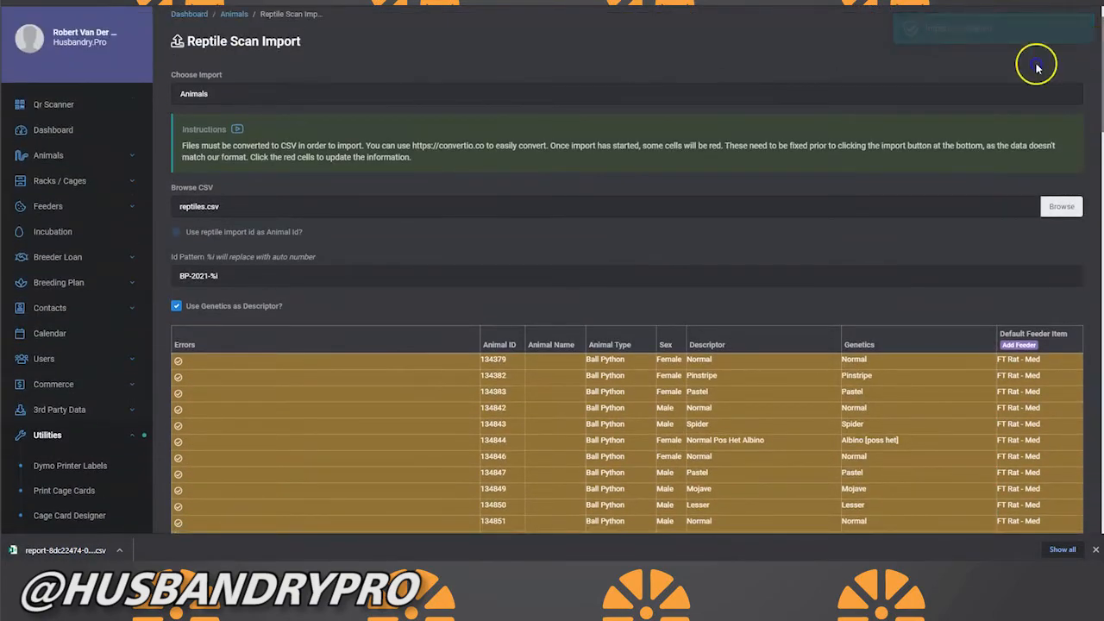
{"action": "left_click", "coordinate": [398, 118]}
{"action": "left_click", "coordinate": [256, 98]}
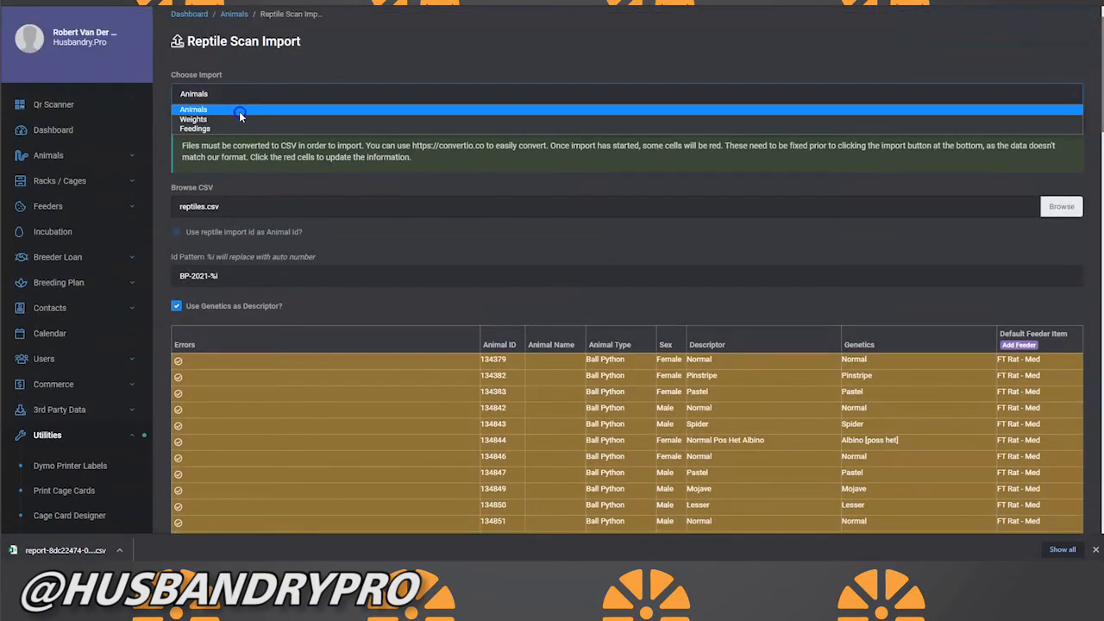
{"action": "left_click", "coordinate": [228, 121]}
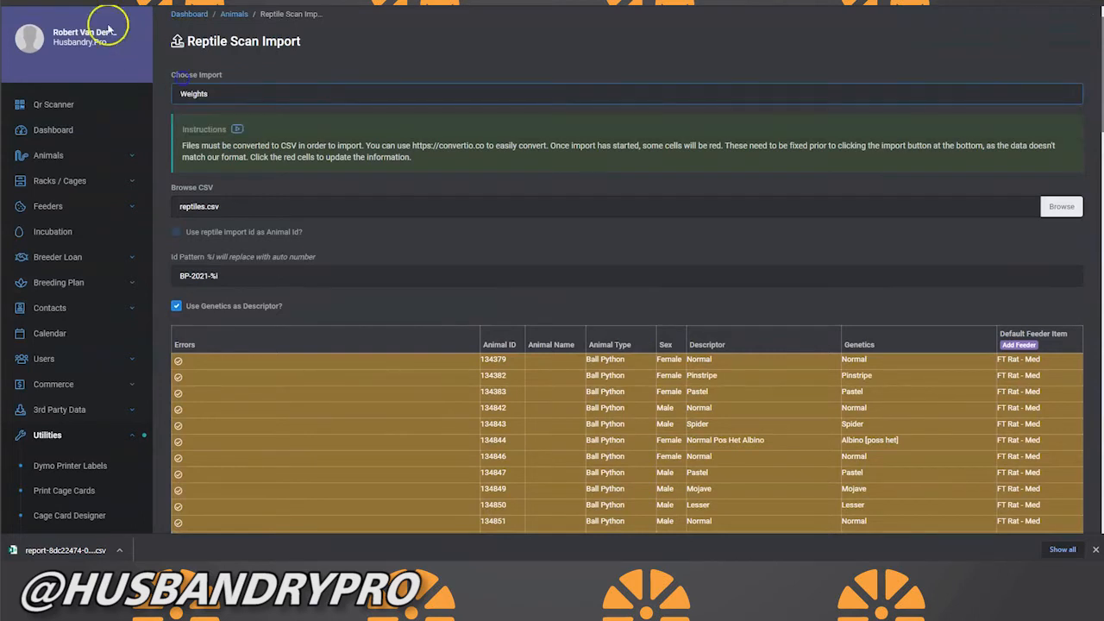
{"action": "left_click", "coordinate": [404, 153]}
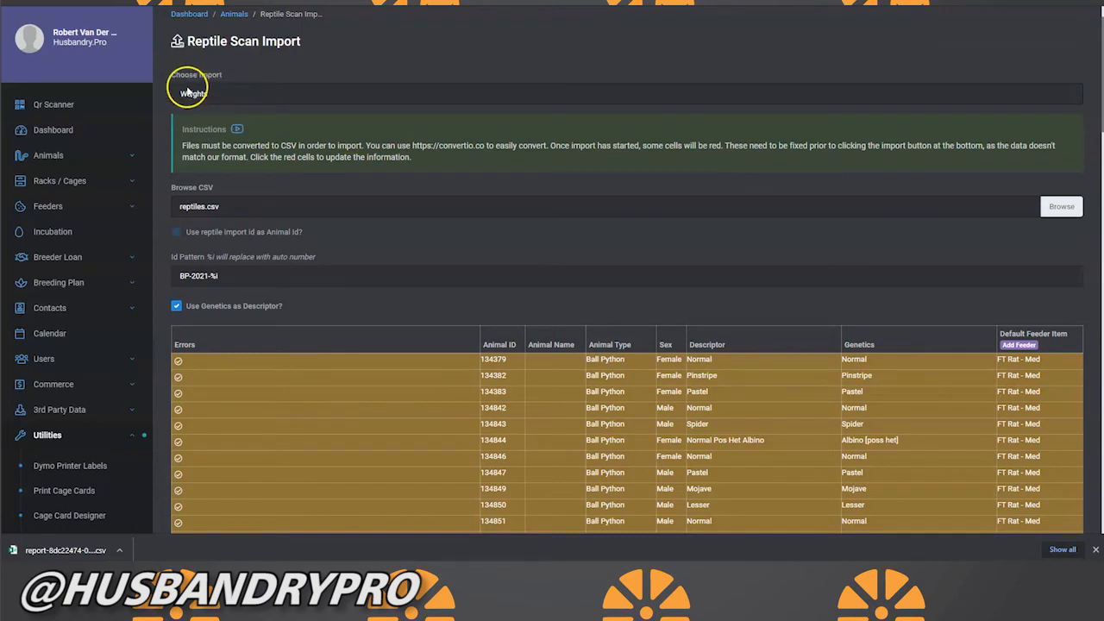
{"action": "left_click", "coordinate": [240, 213]}
{"action": "left_click", "coordinate": [137, 74]}
{"action": "left_click", "coordinate": [685, 258]}
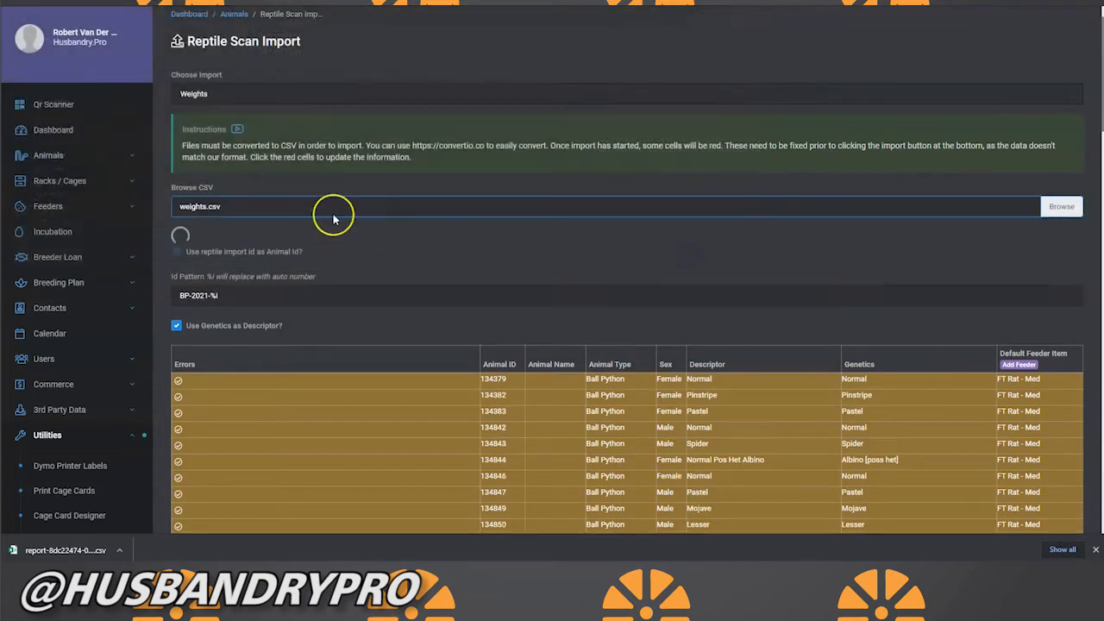
Step: Review the scanned weight rows, start the weights import, and check the errors reported for its rows
{"action": "scroll", "coordinate": [333, 219], "scroll_direction": "down", "scroll_amount": 5}
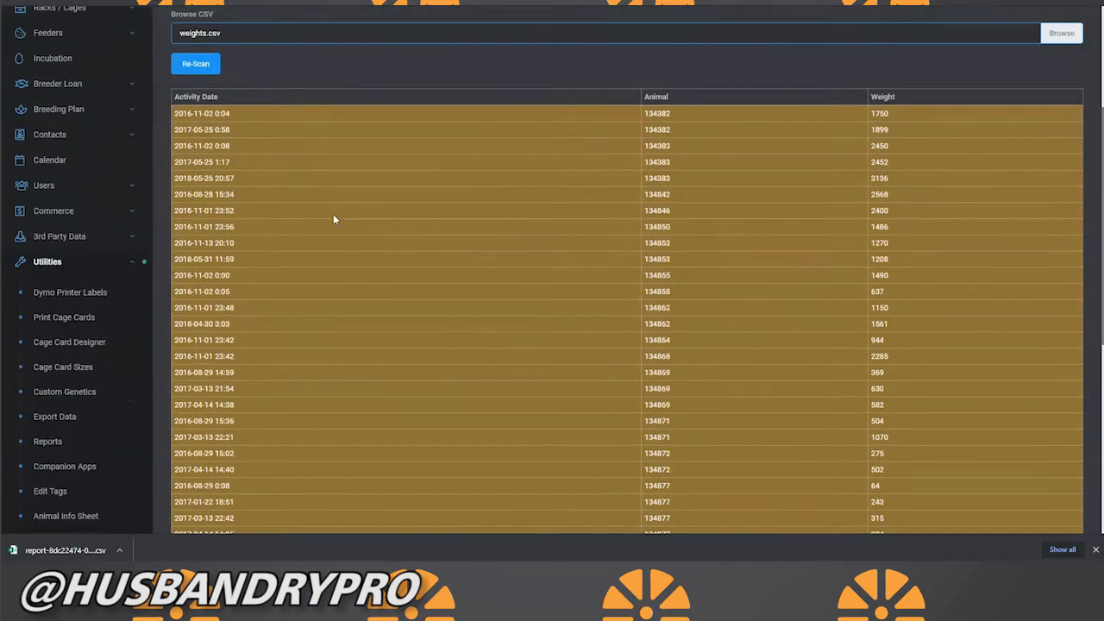
{"action": "scroll", "coordinate": [332, 219], "scroll_direction": "up", "scroll_amount": 3}
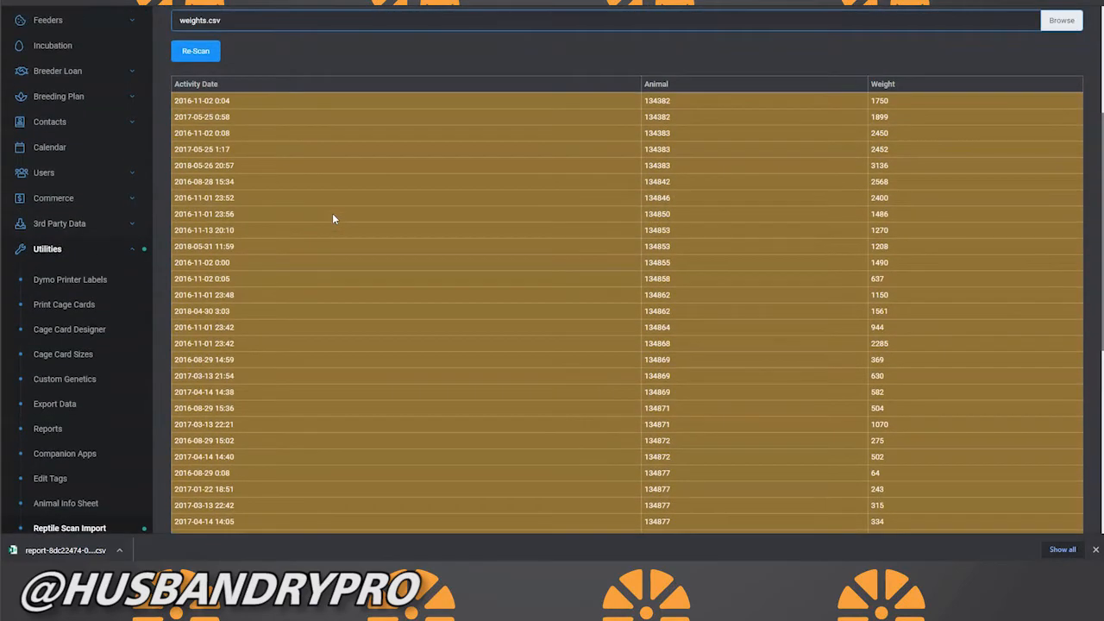
{"action": "scroll", "coordinate": [332, 213], "scroll_direction": "down", "scroll_amount": 3}
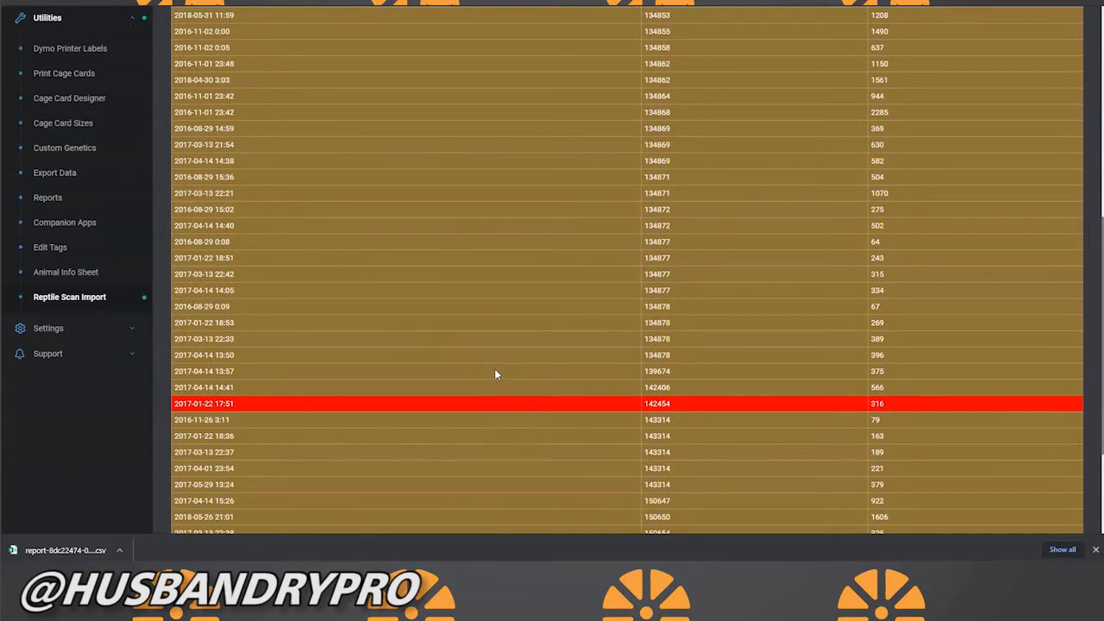
{"action": "scroll", "coordinate": [494, 374], "scroll_direction": "down", "scroll_amount": 3}
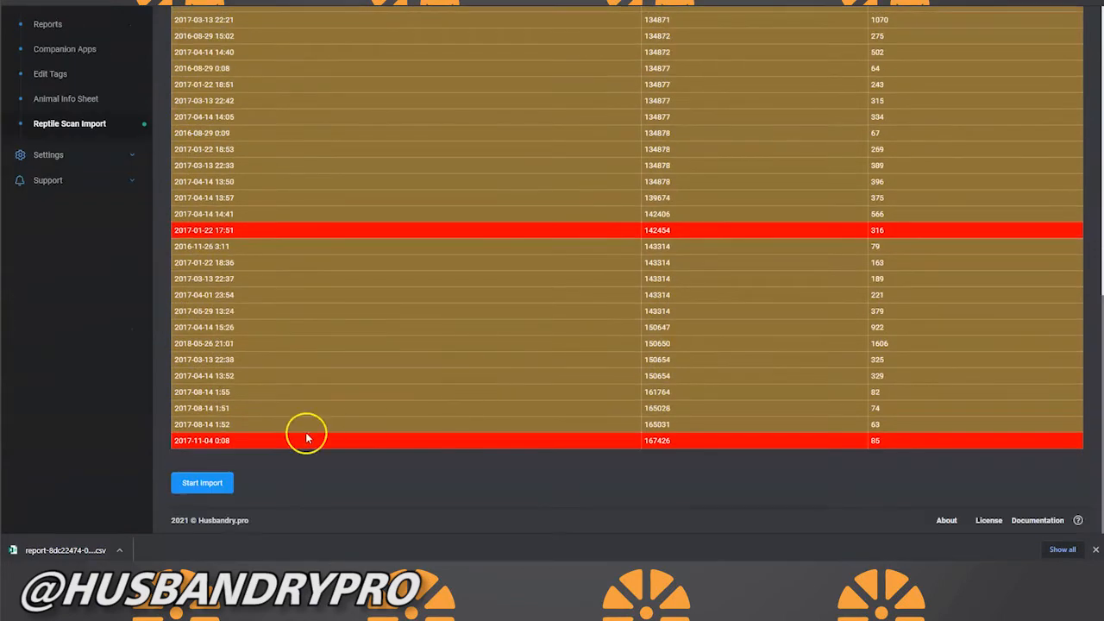
{"action": "left_click", "coordinate": [222, 476]}
{"action": "scroll", "coordinate": [507, 390], "scroll_direction": "up", "scroll_amount": 3}
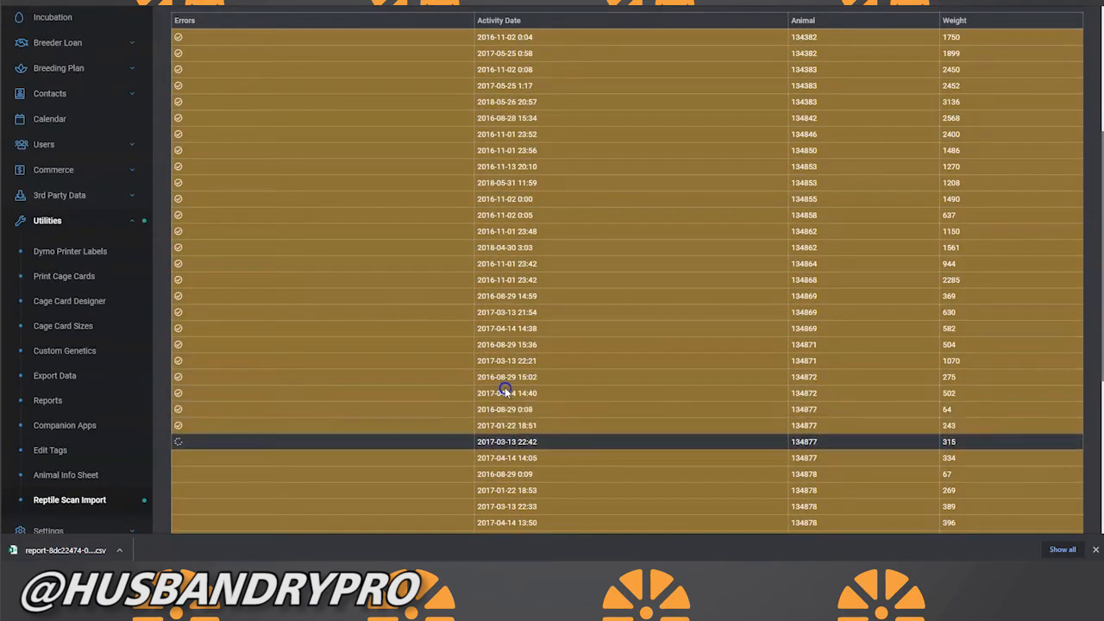
{"action": "scroll", "coordinate": [506, 390], "scroll_direction": "down", "scroll_amount": 3}
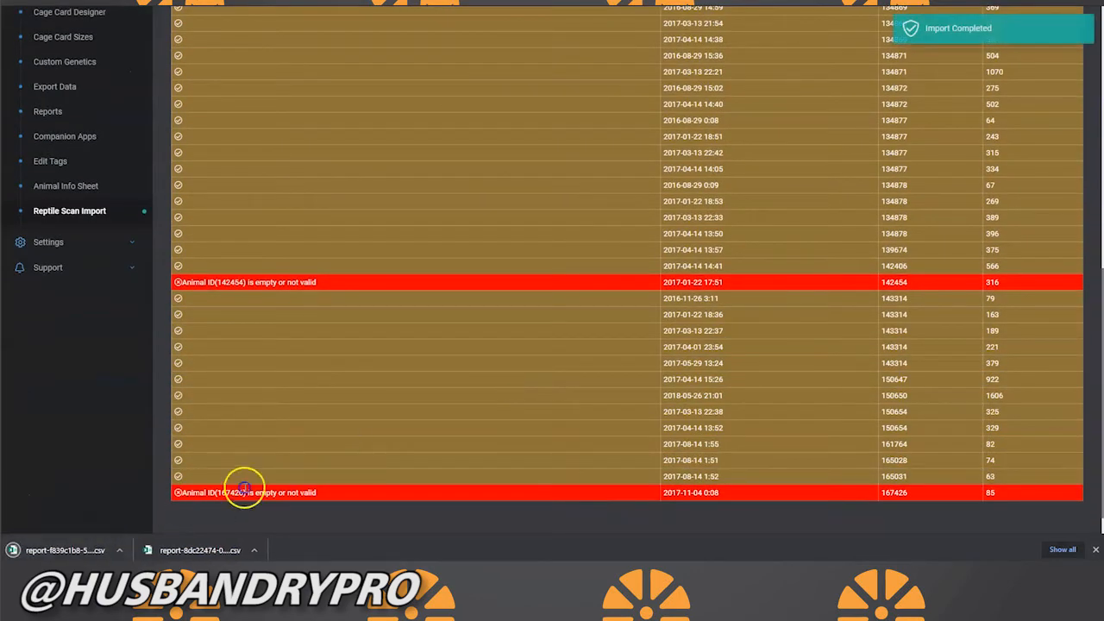
{"action": "scroll", "coordinate": [312, 328], "scroll_direction": "up", "scroll_amount": 5}
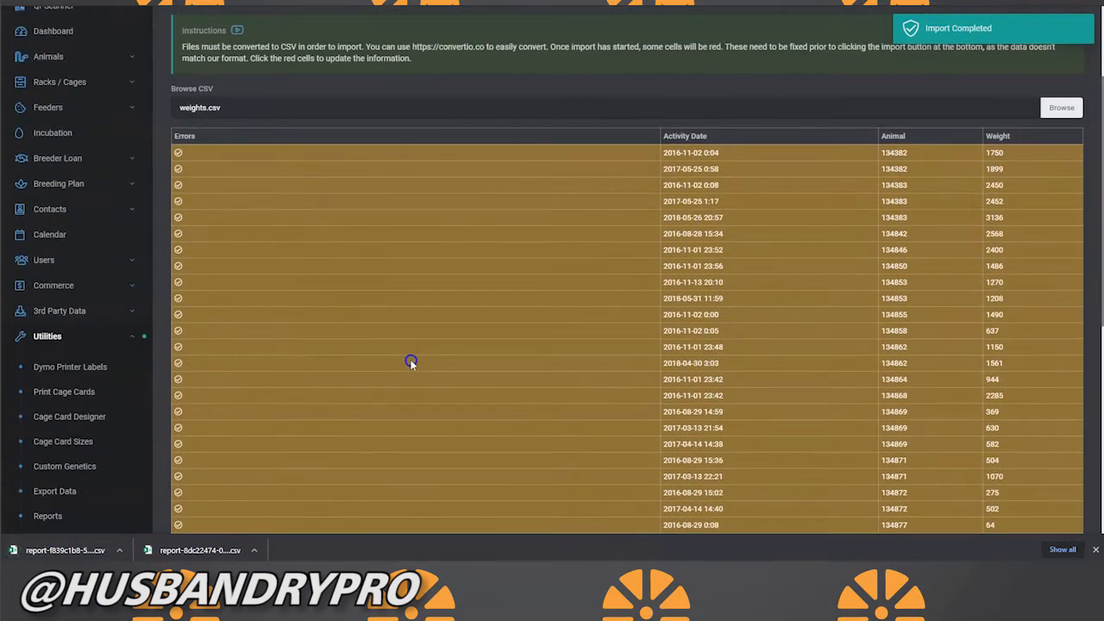
{"action": "scroll", "coordinate": [411, 362], "scroll_direction": "down", "scroll_amount": 5}
{"action": "scroll", "coordinate": [624, 419], "scroll_direction": "up", "scroll_amount": 7}
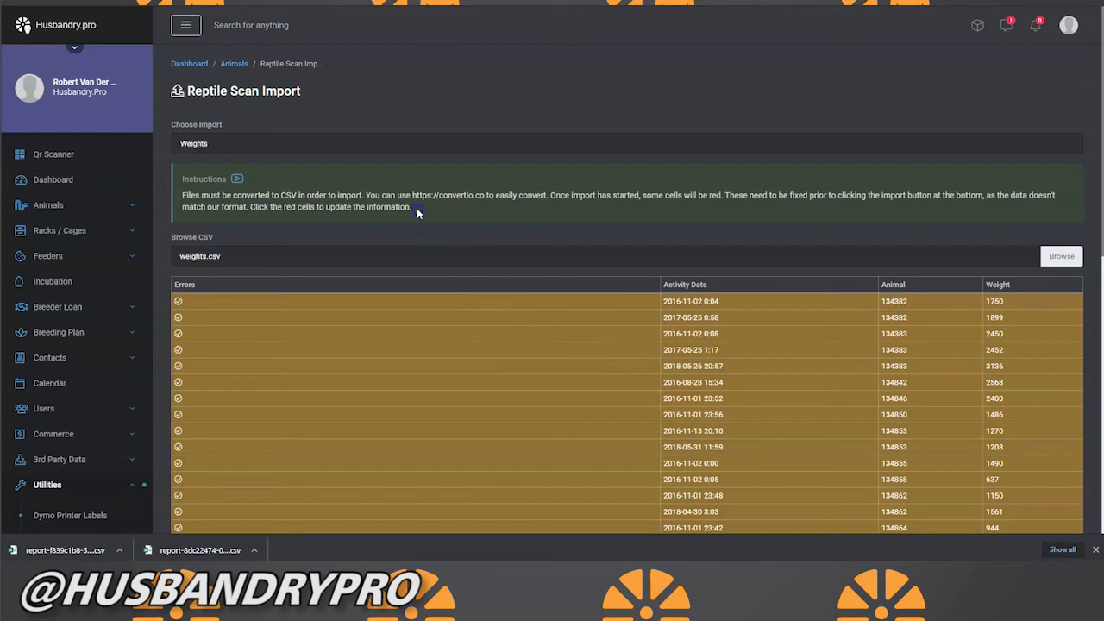
Step: Switch the import type to Feedings and load events.csv as the file to scan
{"action": "left_click", "coordinate": [281, 143]}
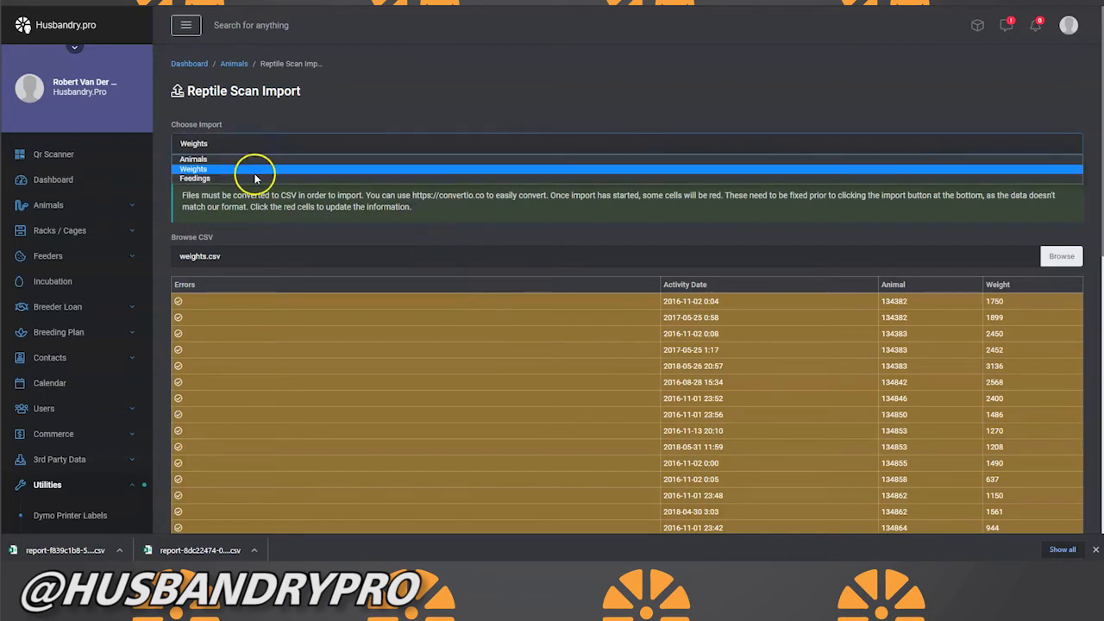
{"action": "left_click", "coordinate": [248, 180]}
{"action": "left_click", "coordinate": [243, 253]}
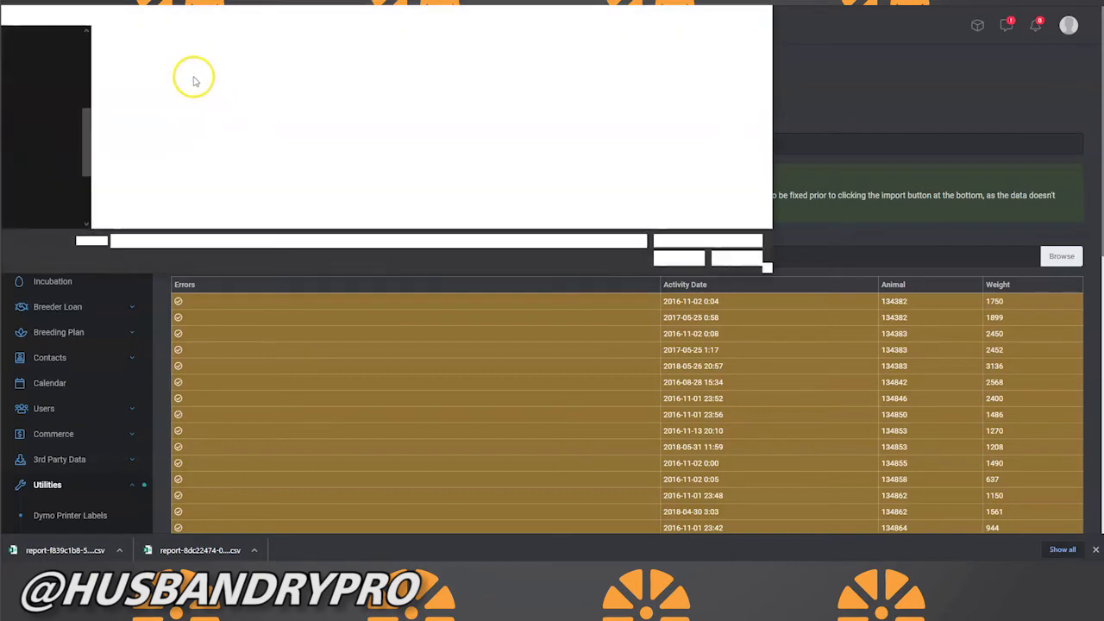
{"action": "left_click", "coordinate": [134, 49]}
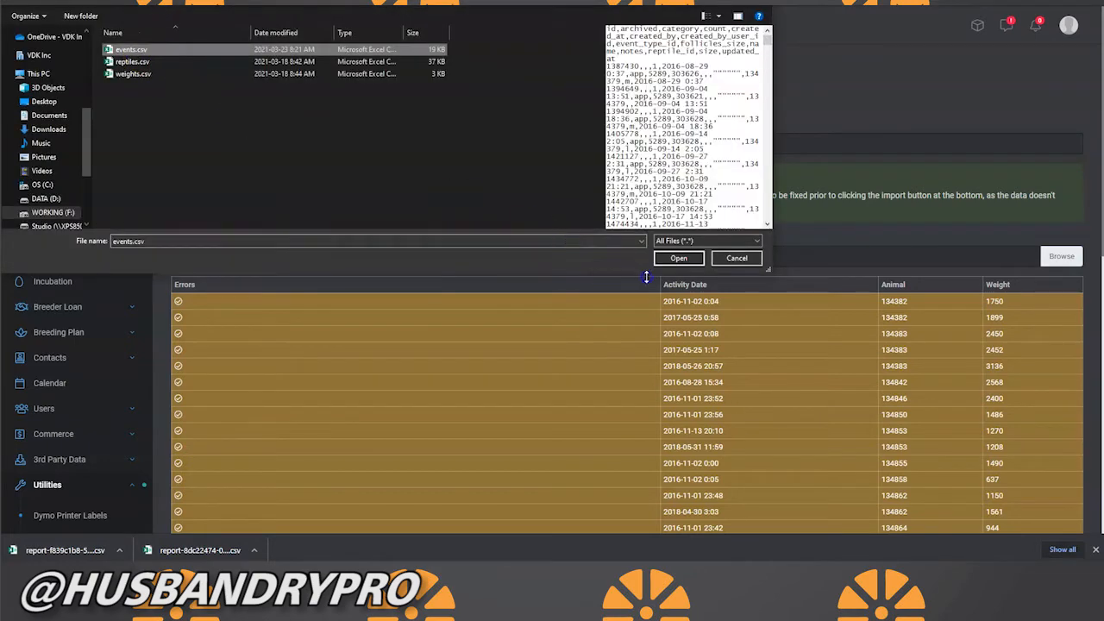
{"action": "left_click", "coordinate": [678, 259]}
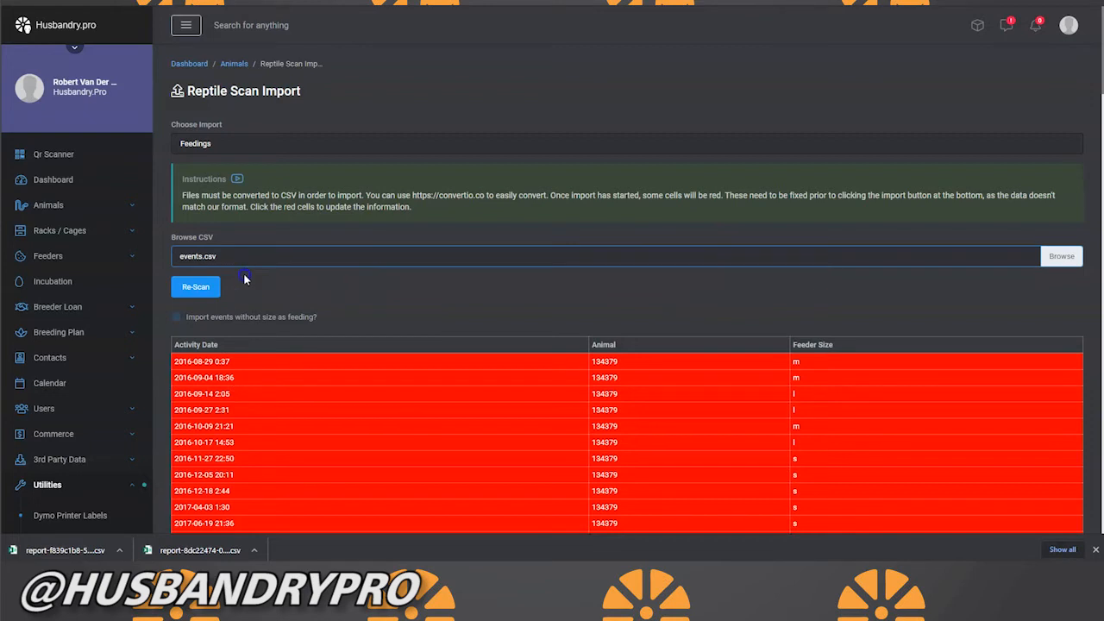
Step: Try including events without size as feedings, and exclude them again after viewing the scanned rows
{"action": "left_click", "coordinate": [179, 317]}
{"action": "scroll", "coordinate": [436, 388], "scroll_direction": "down", "scroll_amount": 1}
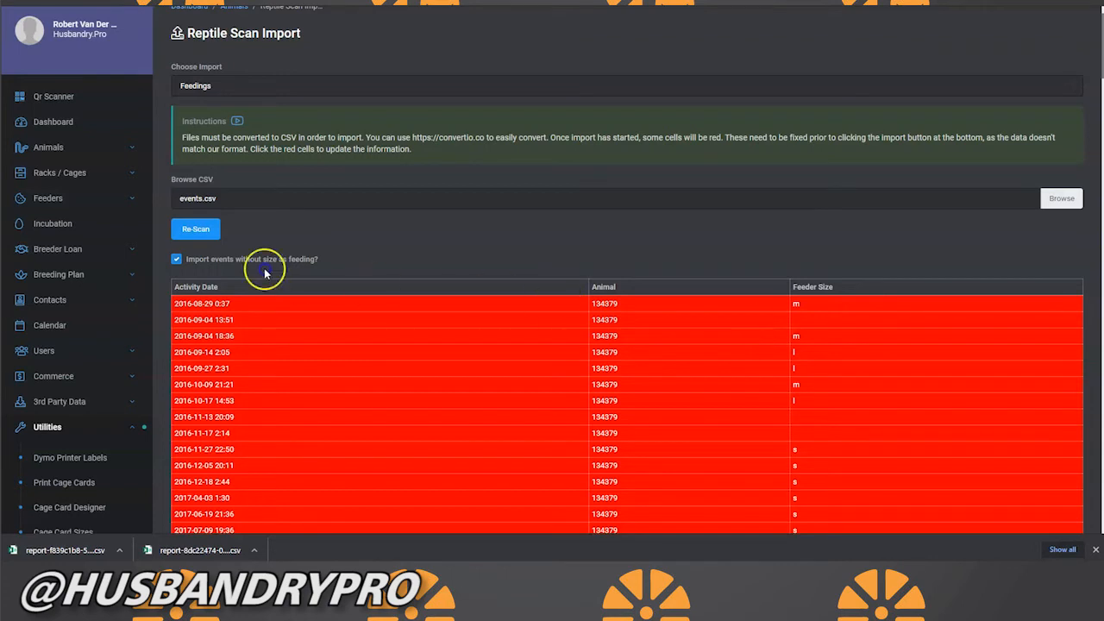
{"action": "left_click", "coordinate": [178, 260]}
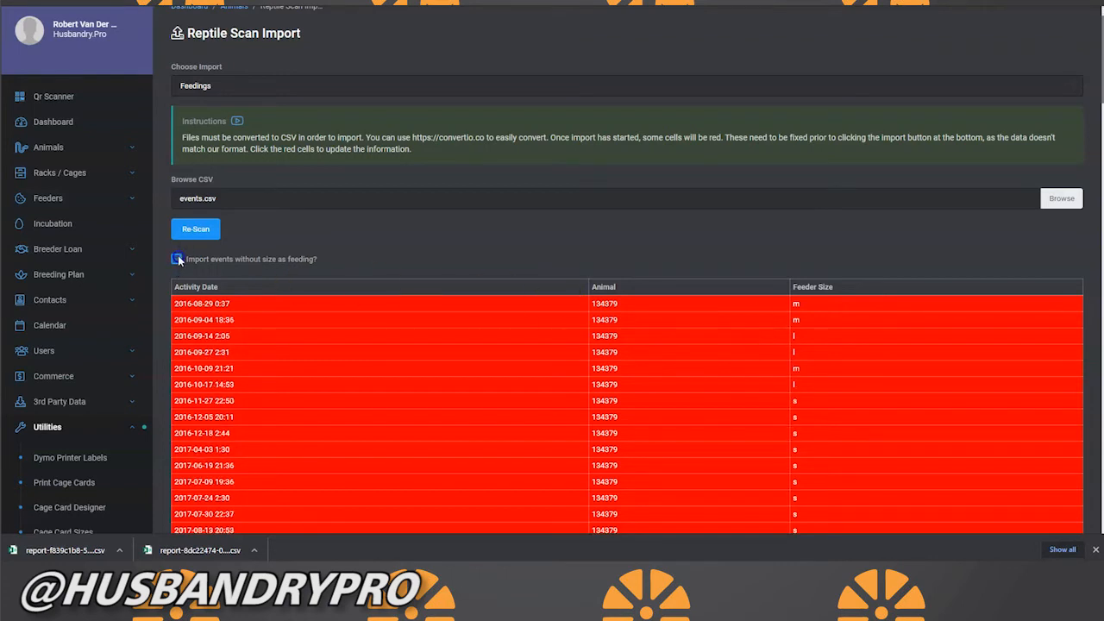
Step: Match the feeder size "m" in the scanned feedings to the existing feeder FT Rat - Med and save the change
{"action": "left_click", "coordinate": [831, 306]}
{"action": "scroll", "coordinate": [740, 327], "scroll_direction": "down", "scroll_amount": 5}
{"action": "scroll", "coordinate": [739, 327], "scroll_direction": "up", "scroll_amount": 5}
{"action": "left_click", "coordinate": [917, 315]}
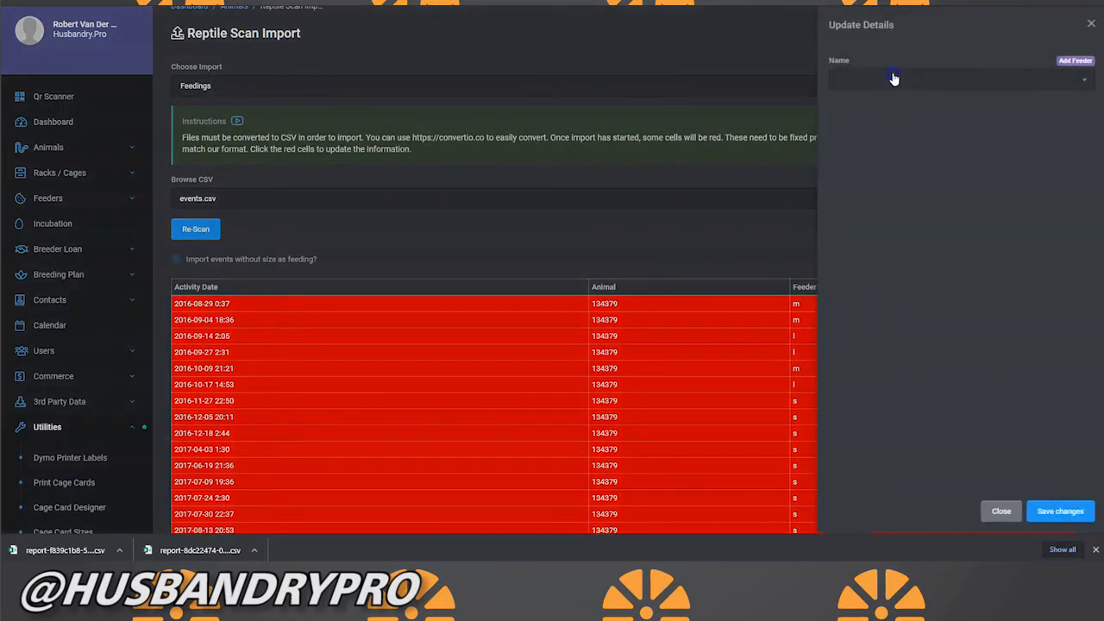
{"action": "left_click", "coordinate": [1018, 82]}
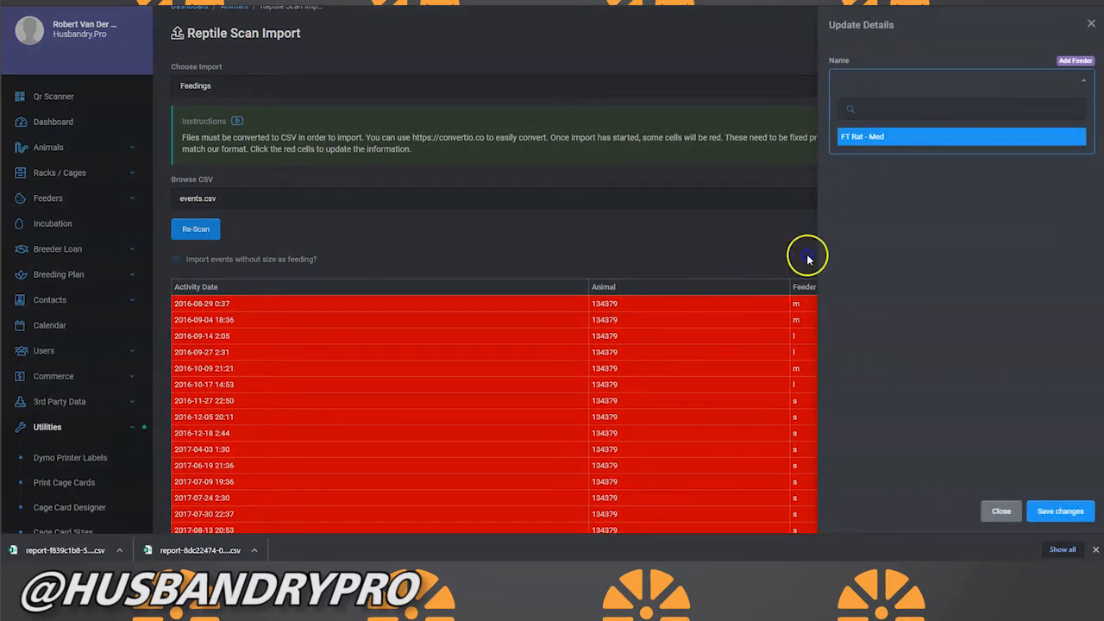
{"action": "left_click", "coordinate": [895, 138]}
{"action": "left_click", "coordinate": [1057, 511]}
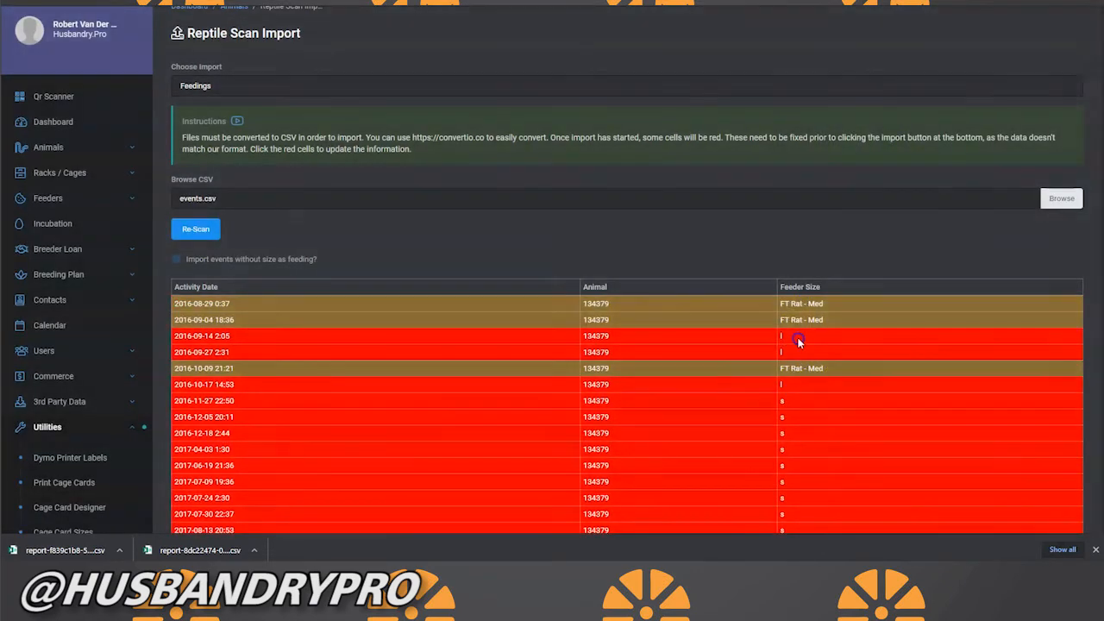
Step: Create a feeder named FT Rat with size Large and assign it to the feedings with feeder size "l"
{"action": "left_click", "coordinate": [799, 342]}
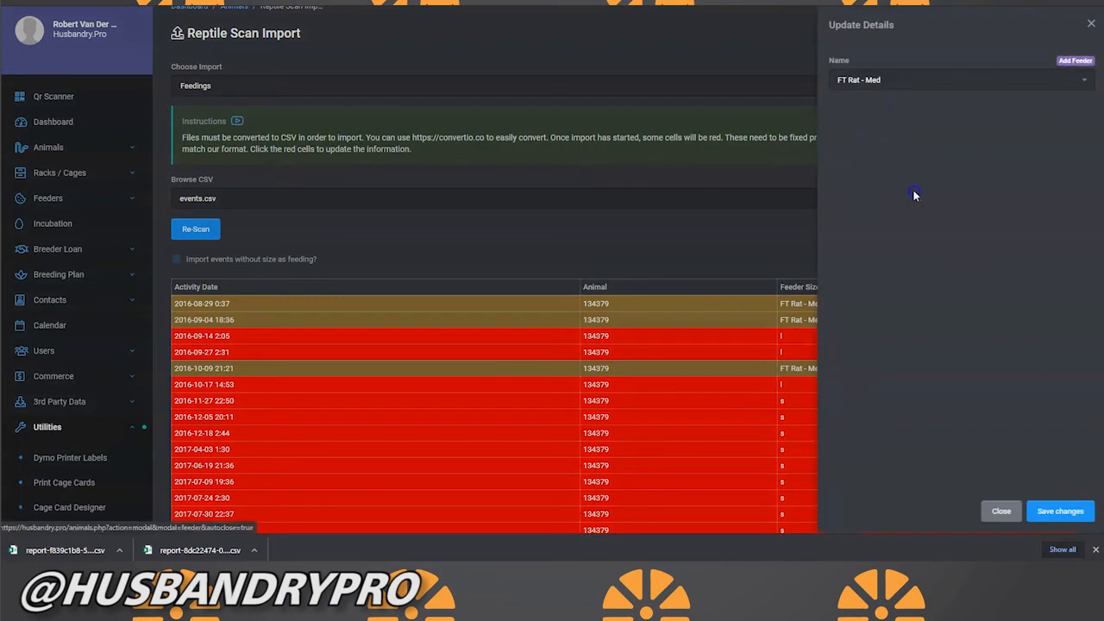
{"action": "left_click", "coordinate": [1074, 60]}
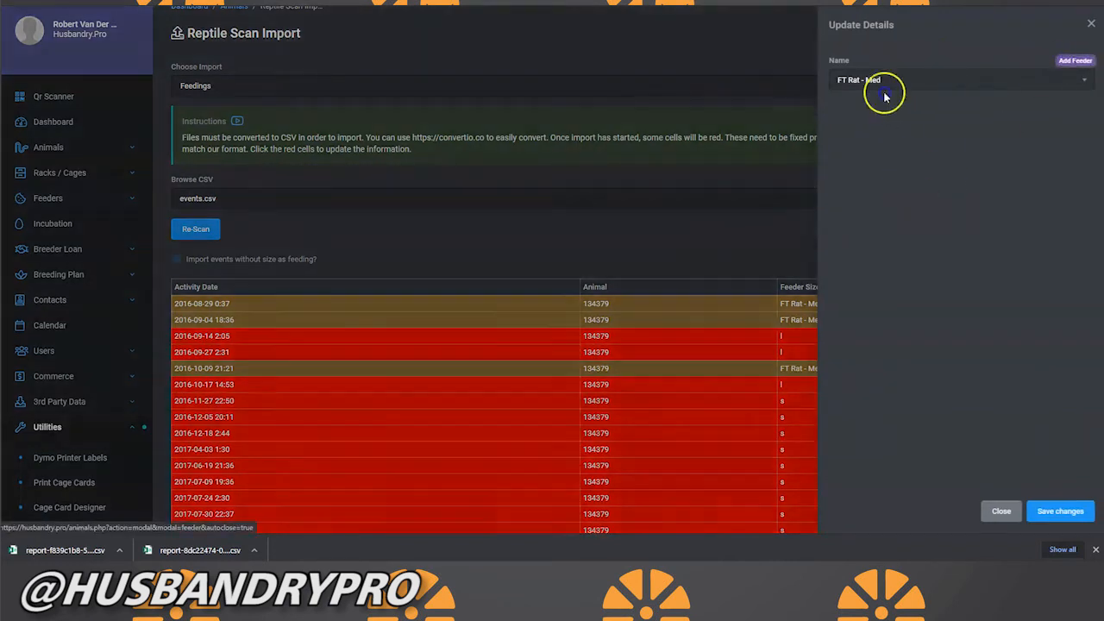
{"action": "type", "text": "FT Rat"}
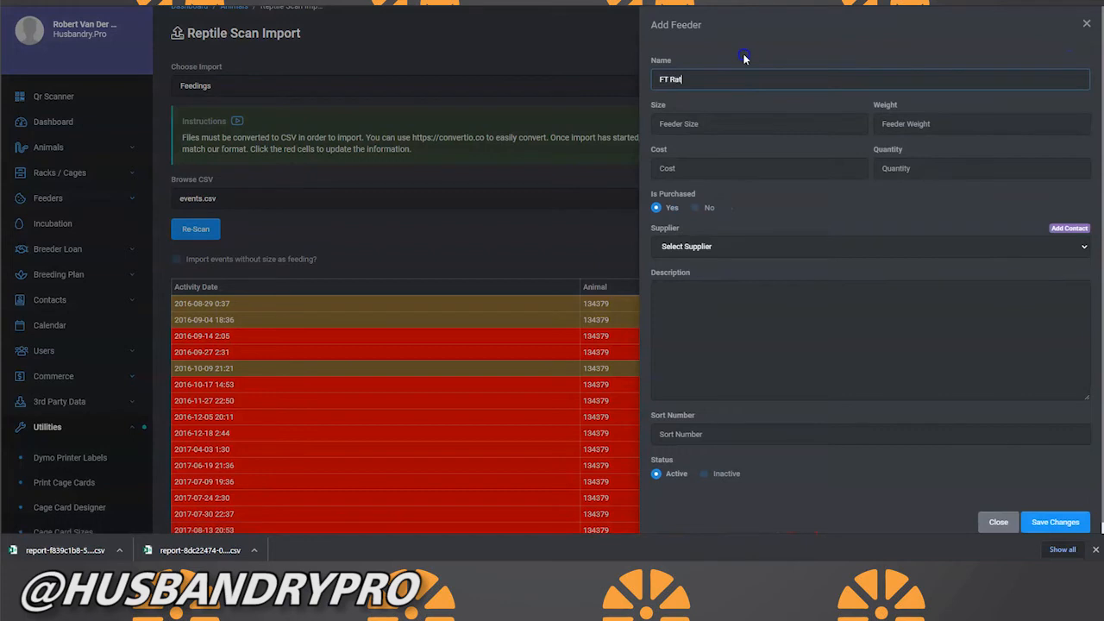
{"action": "key", "text": "Tab"}
{"action": "type", "text": "La"}
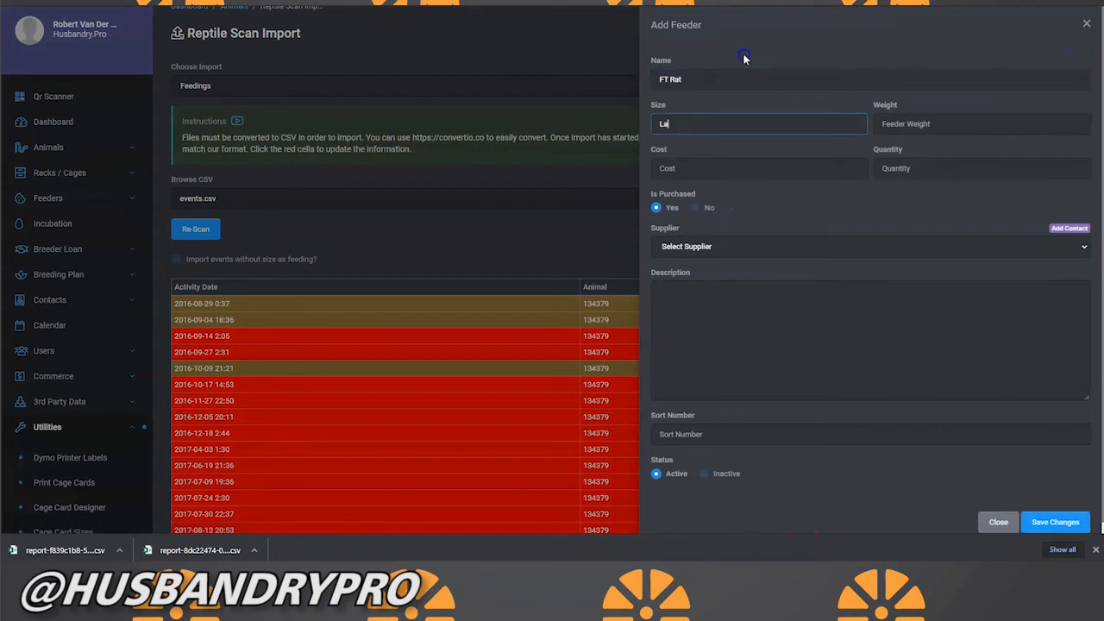
{"action": "type", "text": "rge"}
{"action": "left_click", "coordinate": [1051, 522]}
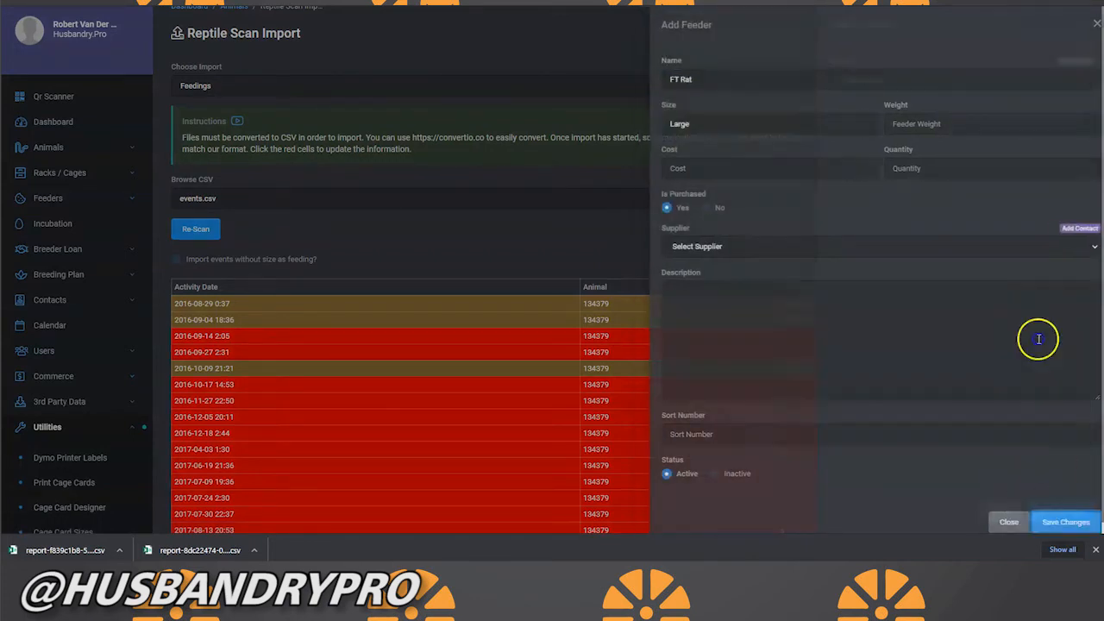
{"action": "left_click", "coordinate": [881, 83]}
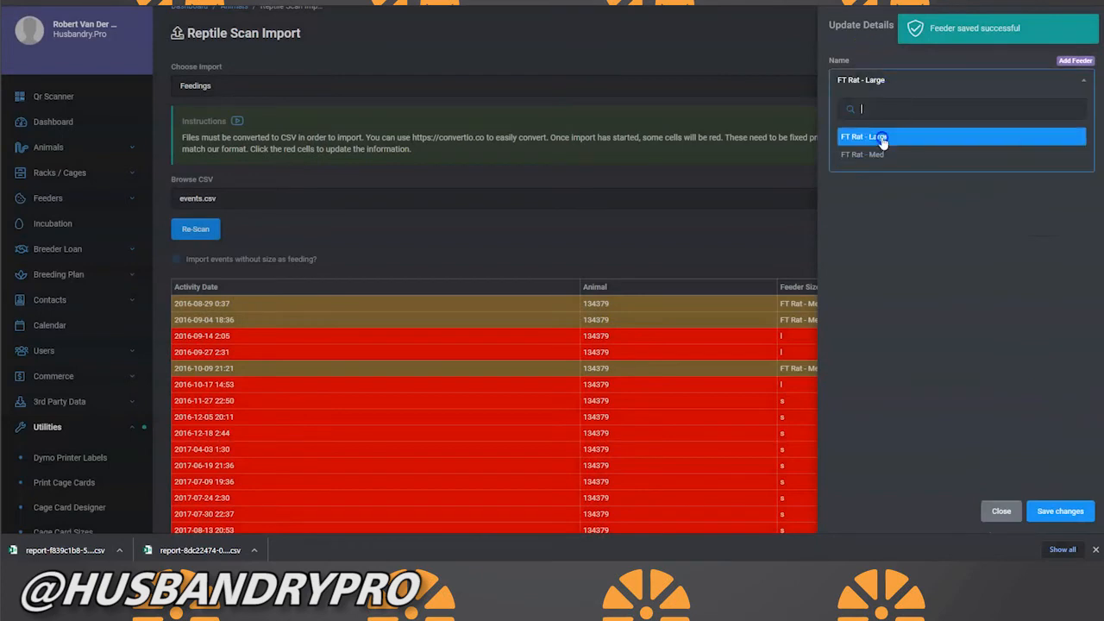
{"action": "left_click", "coordinate": [881, 139]}
{"action": "left_click", "coordinate": [1061, 512]}
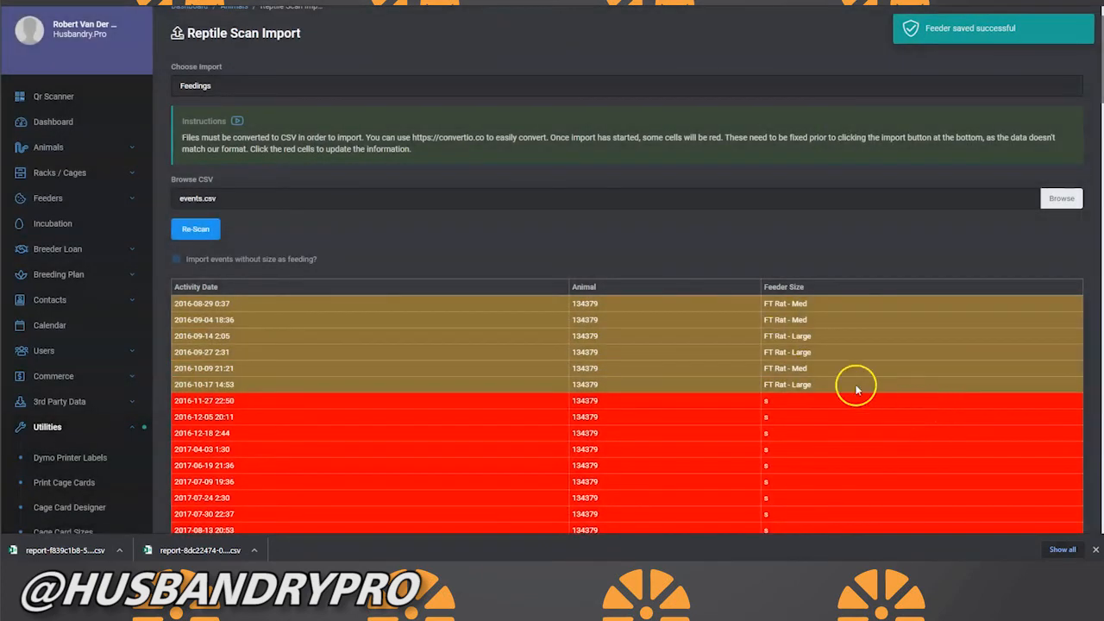
Step: Create a feeder named FT Rat with size Small and assign it to the feedings with feeder size "s"
{"action": "left_click", "coordinate": [831, 402]}
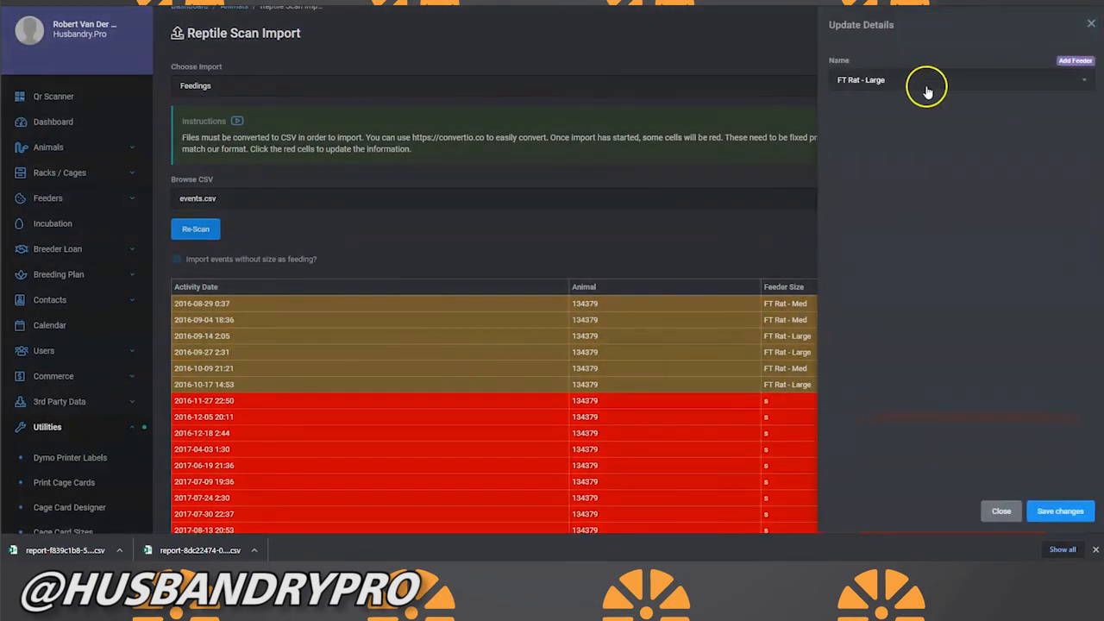
{"action": "left_click", "coordinate": [1069, 62]}
{"action": "left_click", "coordinate": [848, 82]}
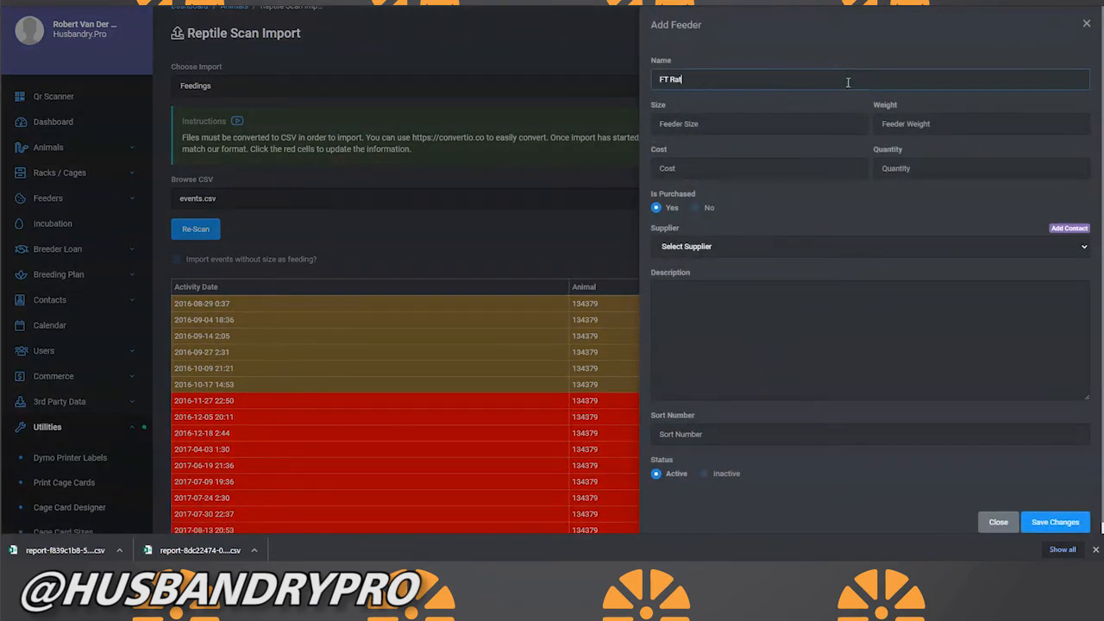
{"action": "left_click", "coordinate": [732, 114]}
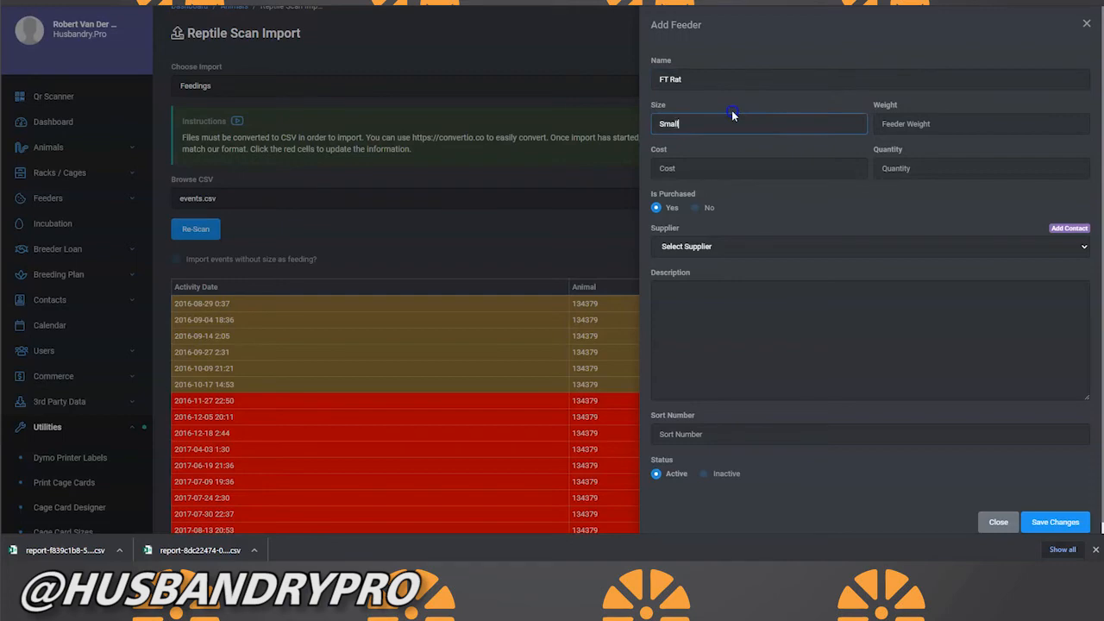
{"action": "left_click", "coordinate": [1054, 522]}
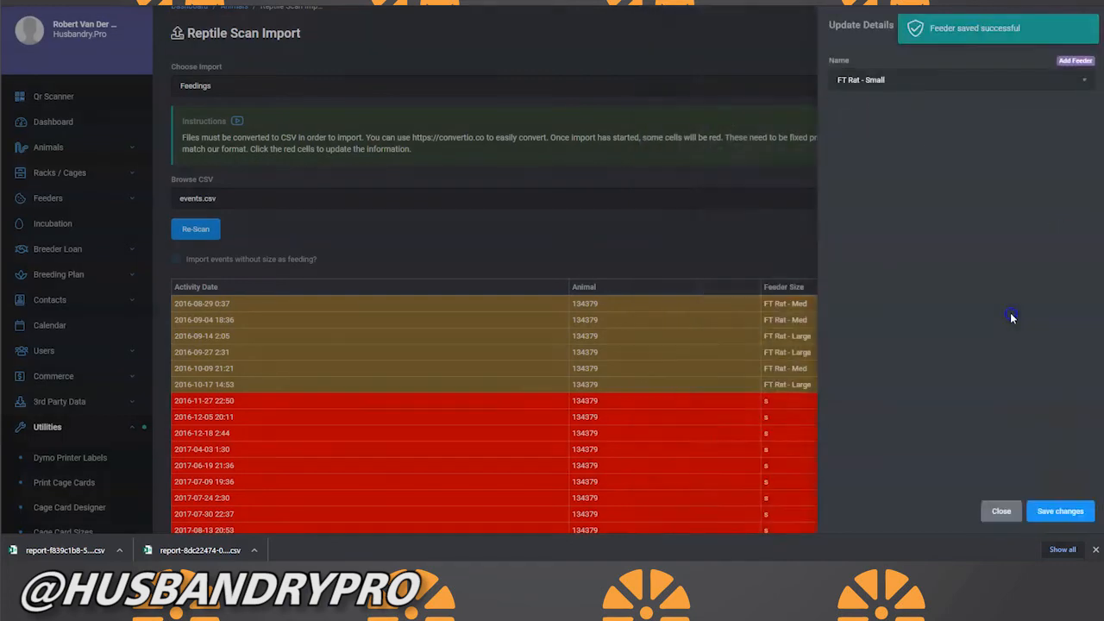
{"action": "left_click", "coordinate": [1056, 510]}
Step: Review the feeding rows for feeder sizes that are still unmatched and start the feedings import
{"action": "scroll", "coordinate": [783, 249], "scroll_direction": "down", "scroll_amount": 3}
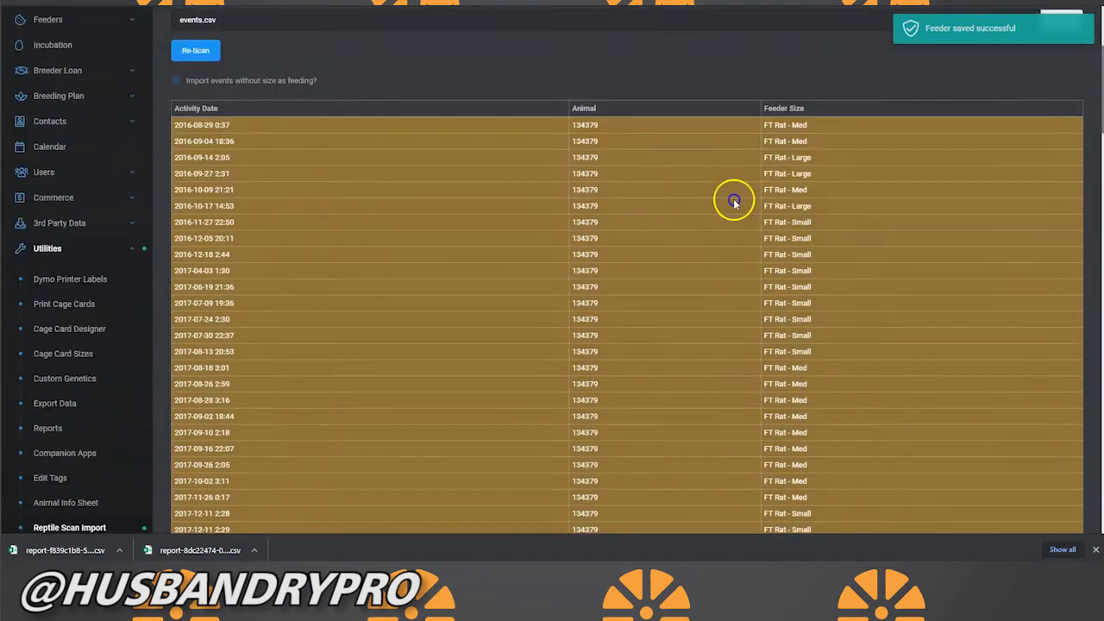
{"action": "scroll", "coordinate": [820, 322], "scroll_direction": "down", "scroll_amount": 15}
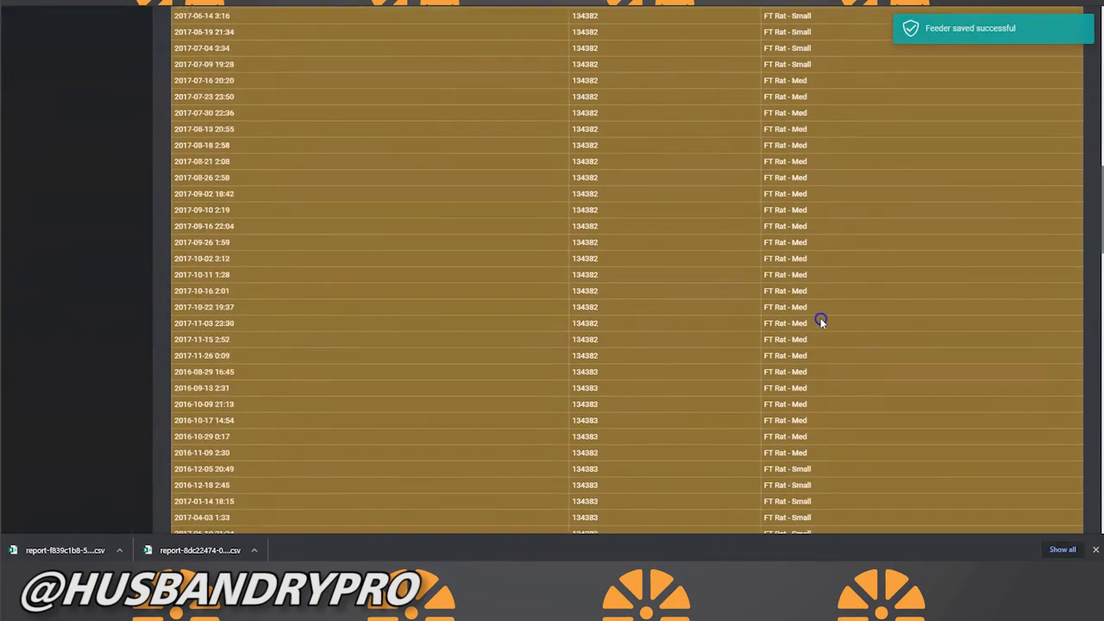
{"action": "scroll", "coordinate": [820, 322], "scroll_direction": "down", "scroll_amount": 10}
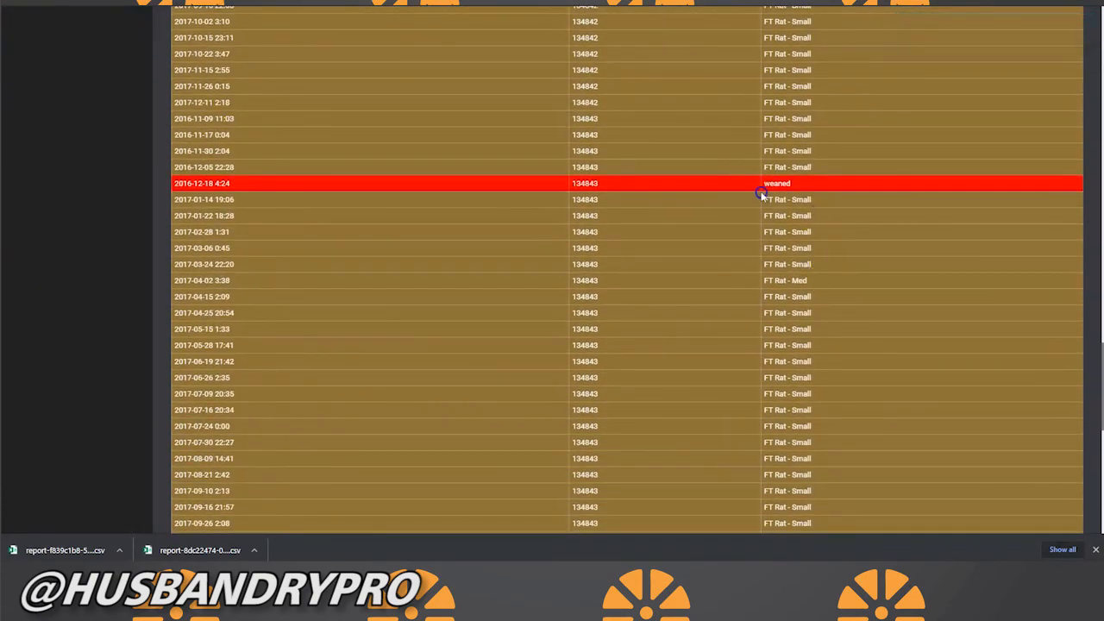
{"action": "scroll", "coordinate": [759, 210], "scroll_direction": "up", "scroll_amount": 10}
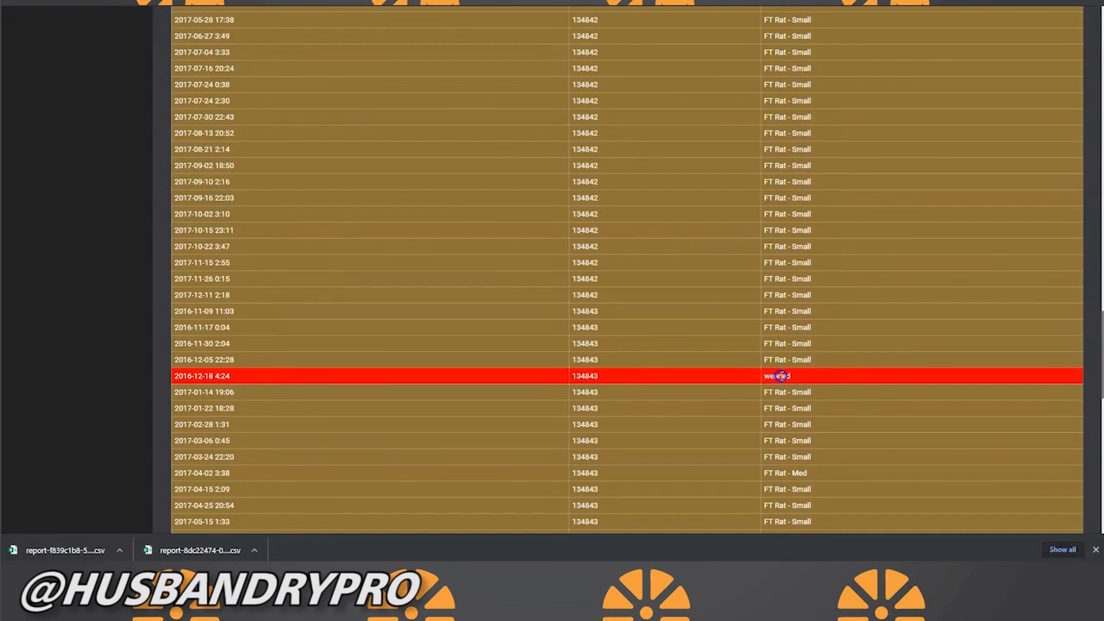
{"action": "scroll", "coordinate": [783, 369], "scroll_direction": "down", "scroll_amount": 15}
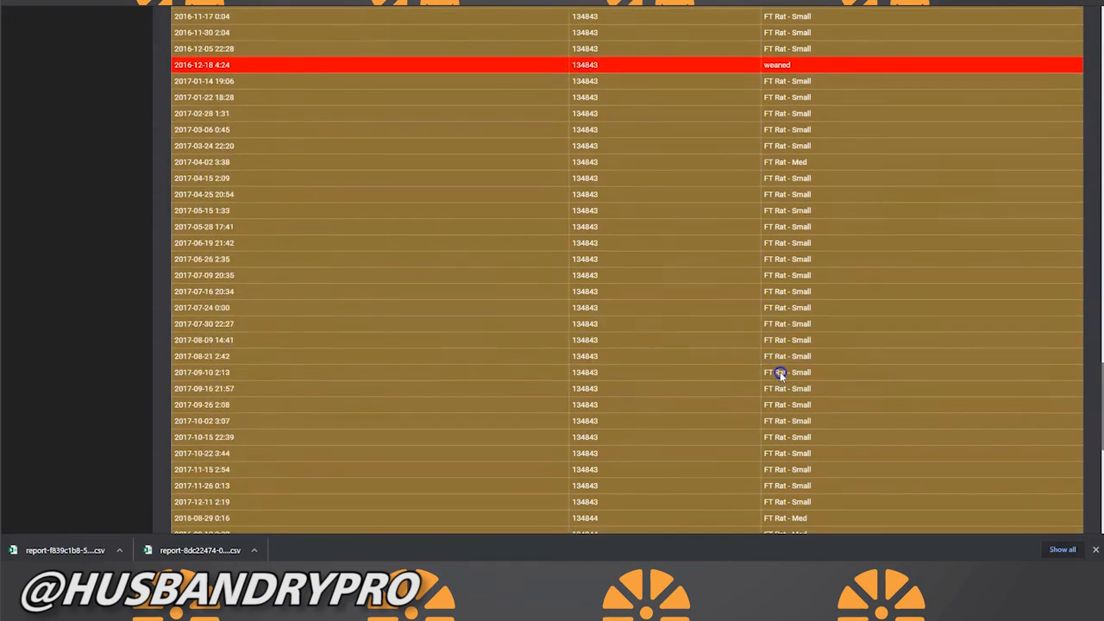
{"action": "left_click", "coordinate": [202, 484]}
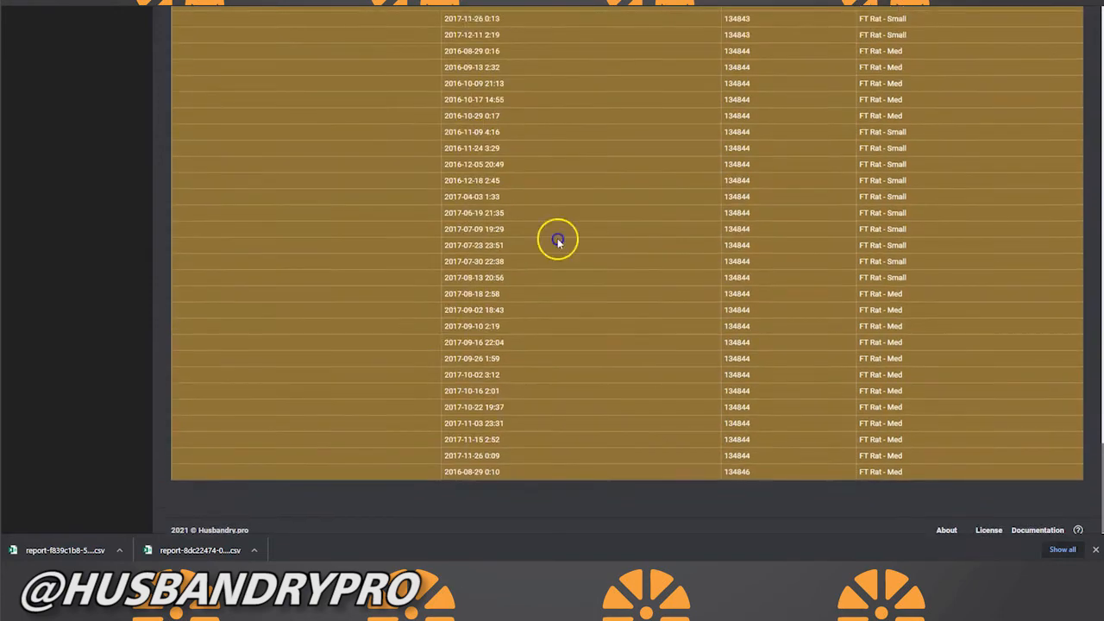
Step: Follow the feedings import to its end and examine the rows for reported errors
{"action": "scroll", "coordinate": [562, 237], "scroll_direction": "up", "scroll_amount": 10}
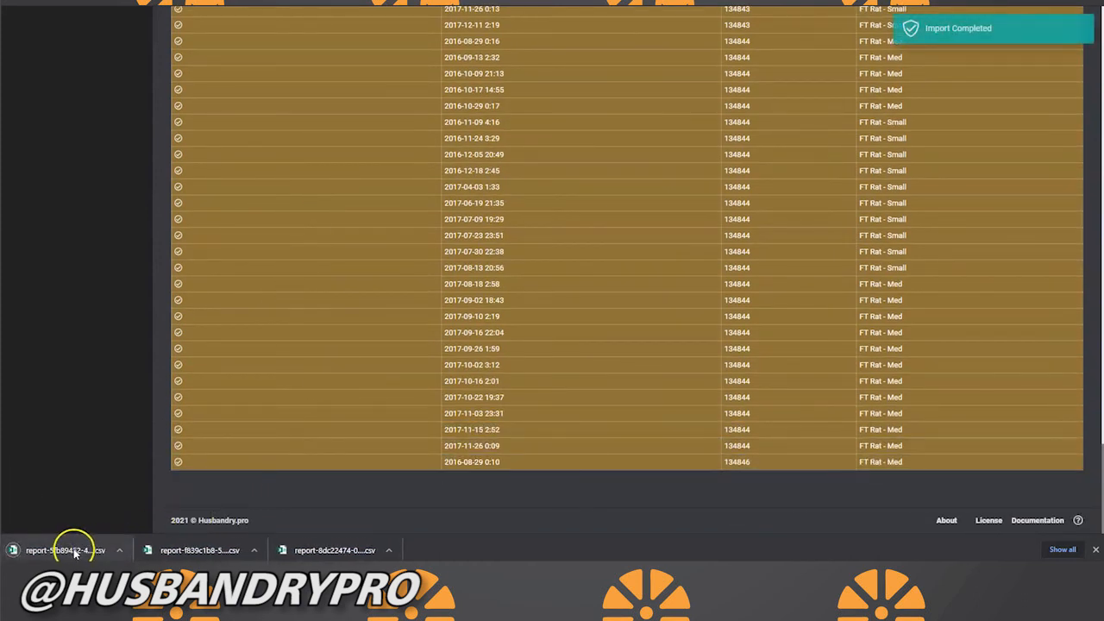
{"action": "scroll", "coordinate": [857, 173], "scroll_direction": "up", "scroll_amount": 7}
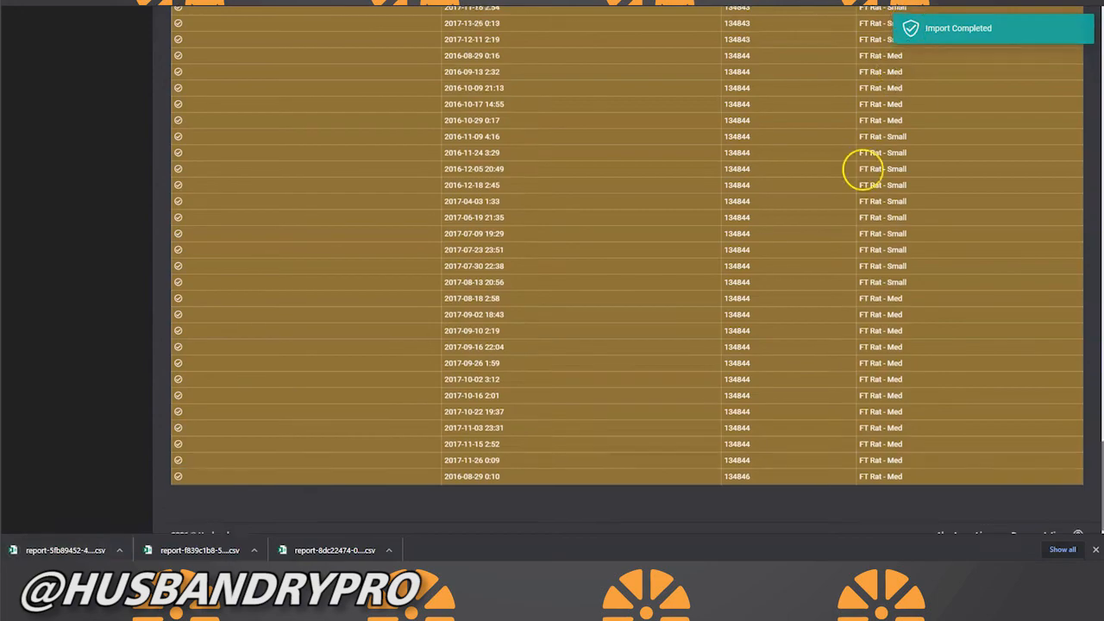
{"action": "scroll", "coordinate": [854, 183], "scroll_direction": "up", "scroll_amount": 10}
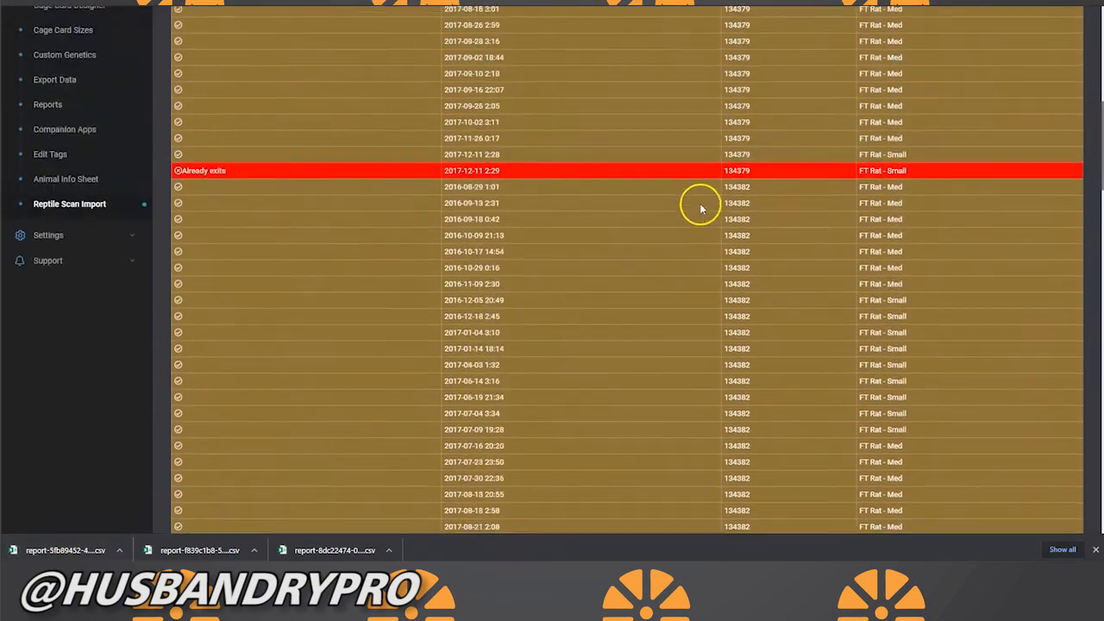
{"action": "scroll", "coordinate": [66, 117], "scroll_direction": "up", "scroll_amount": 3}
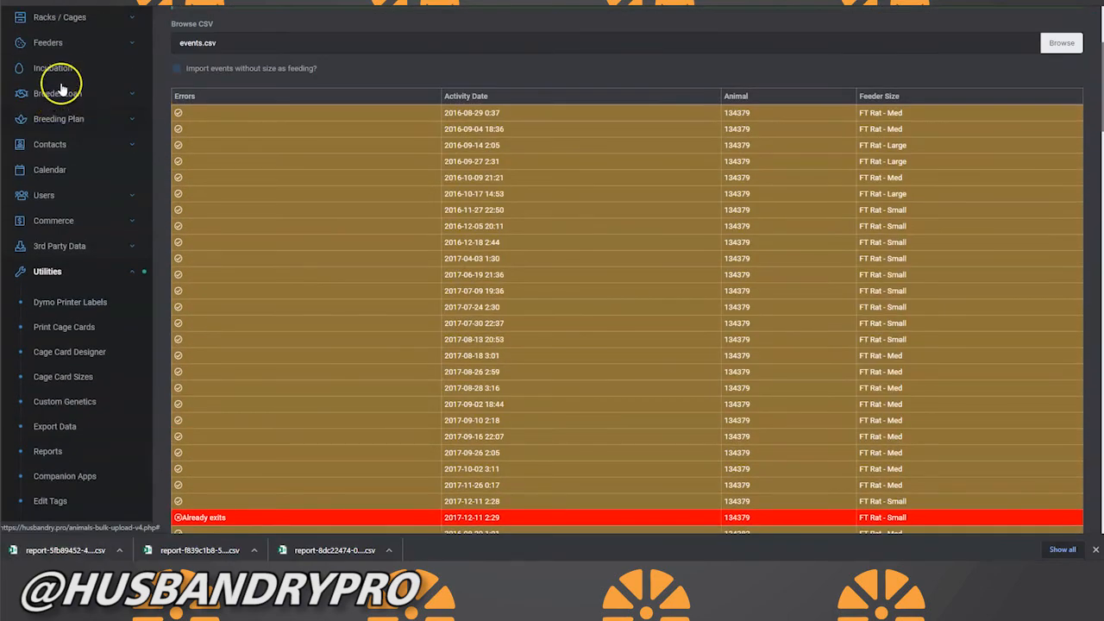
{"action": "scroll", "coordinate": [59, 153], "scroll_direction": "up", "scroll_amount": 3}
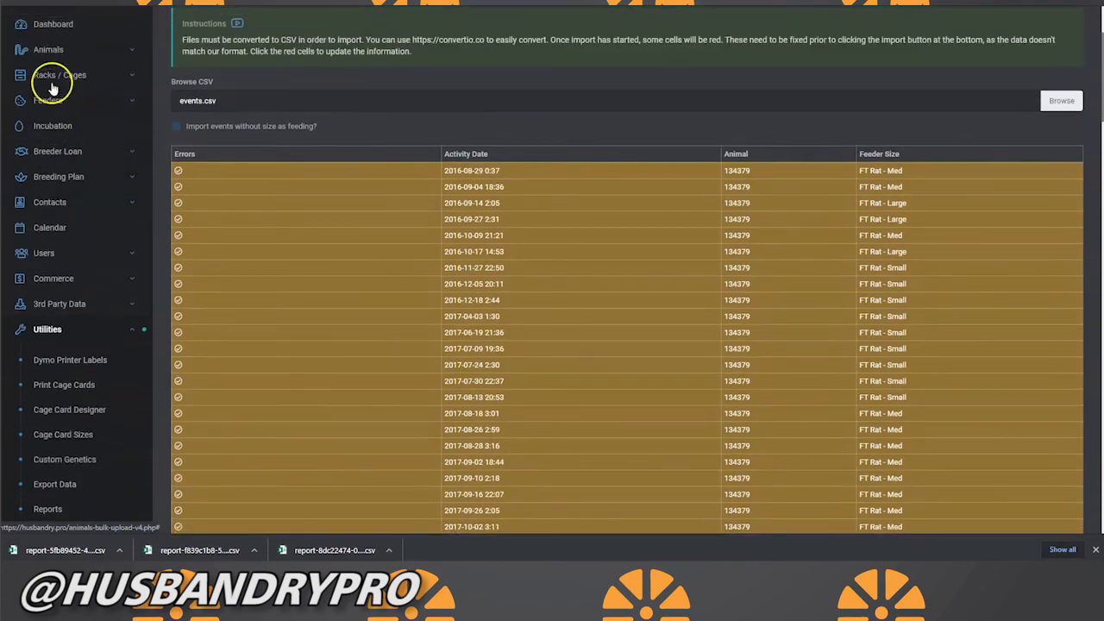
Step: Open the record of animal BP-2021-99 from the animals list and view its details and genetics
{"action": "left_click", "coordinate": [44, 107]}
{"action": "left_click", "coordinate": [44, 142]}
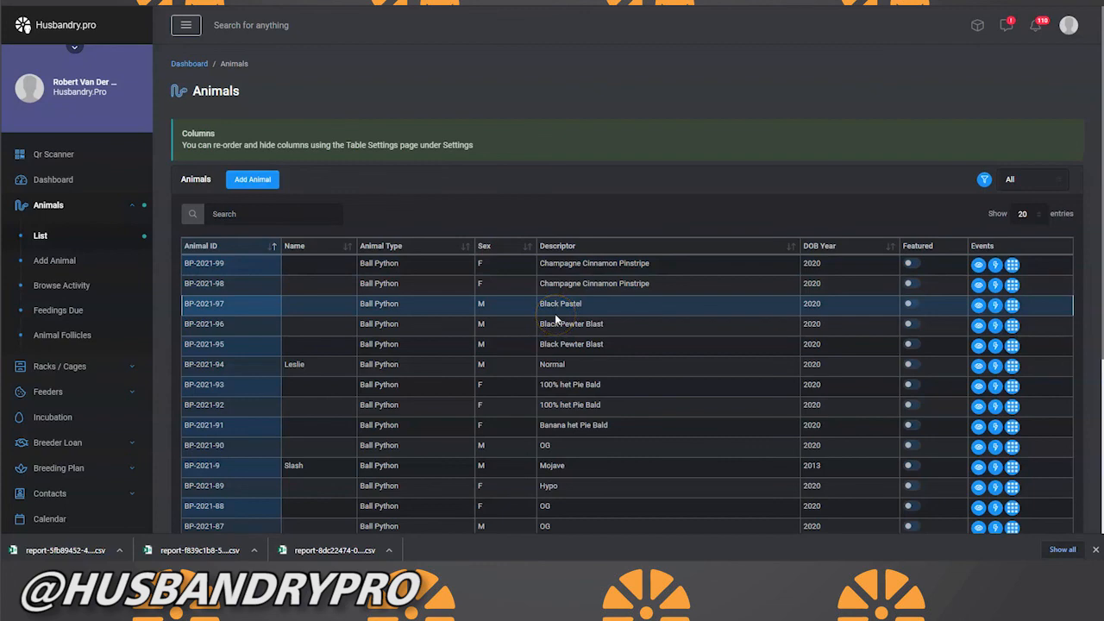
{"action": "left_click", "coordinate": [978, 278]}
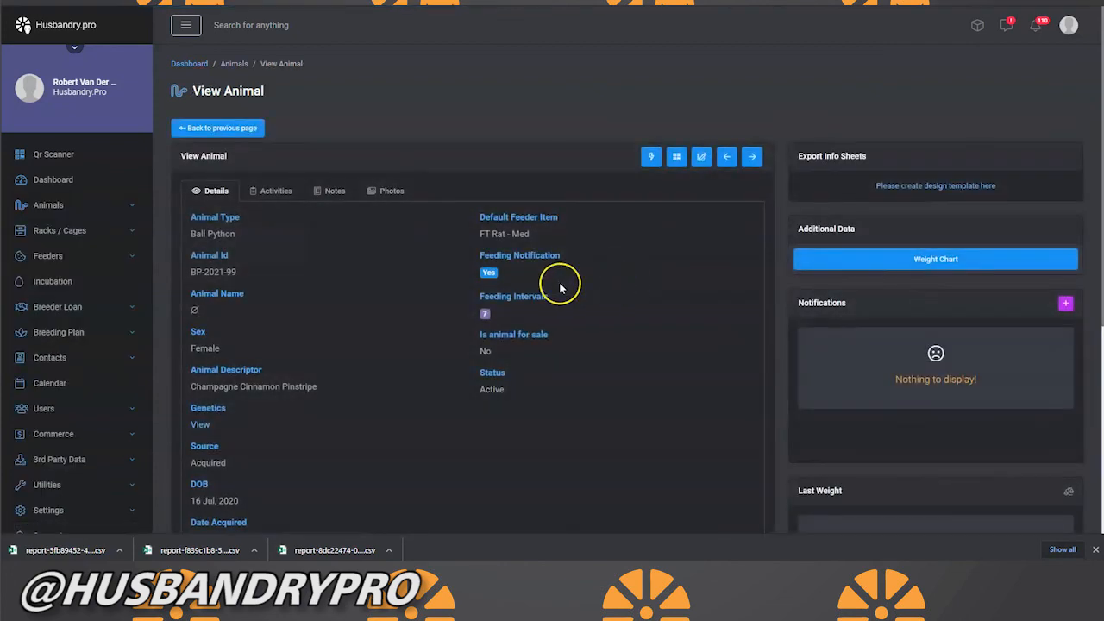
{"action": "scroll", "coordinate": [337, 286], "scroll_direction": "down", "scroll_amount": 2}
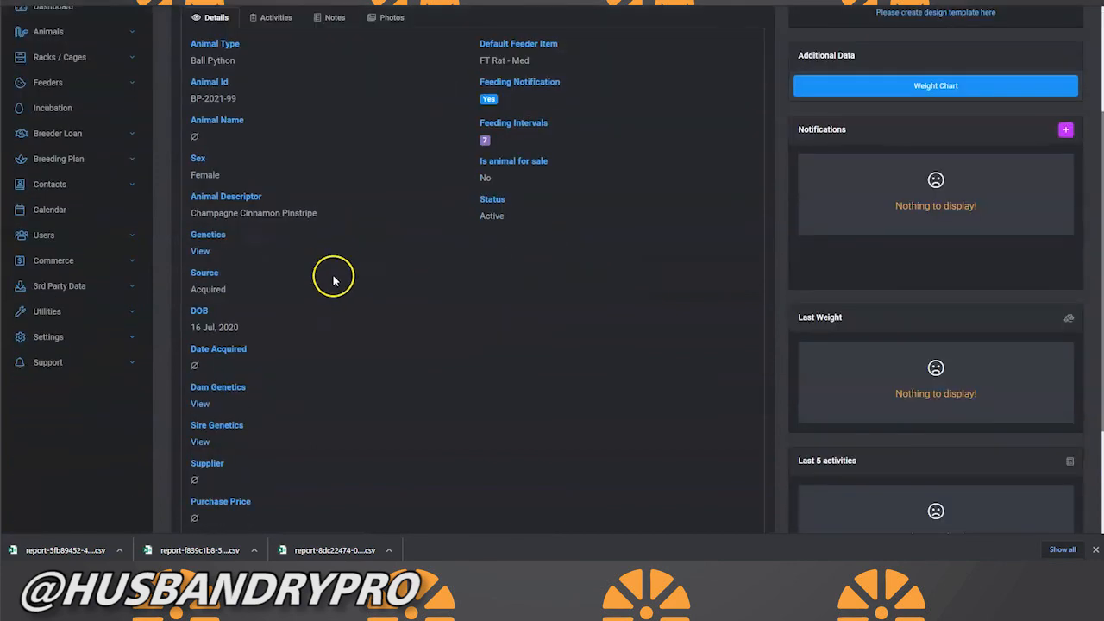
{"action": "left_click", "coordinate": [200, 251]}
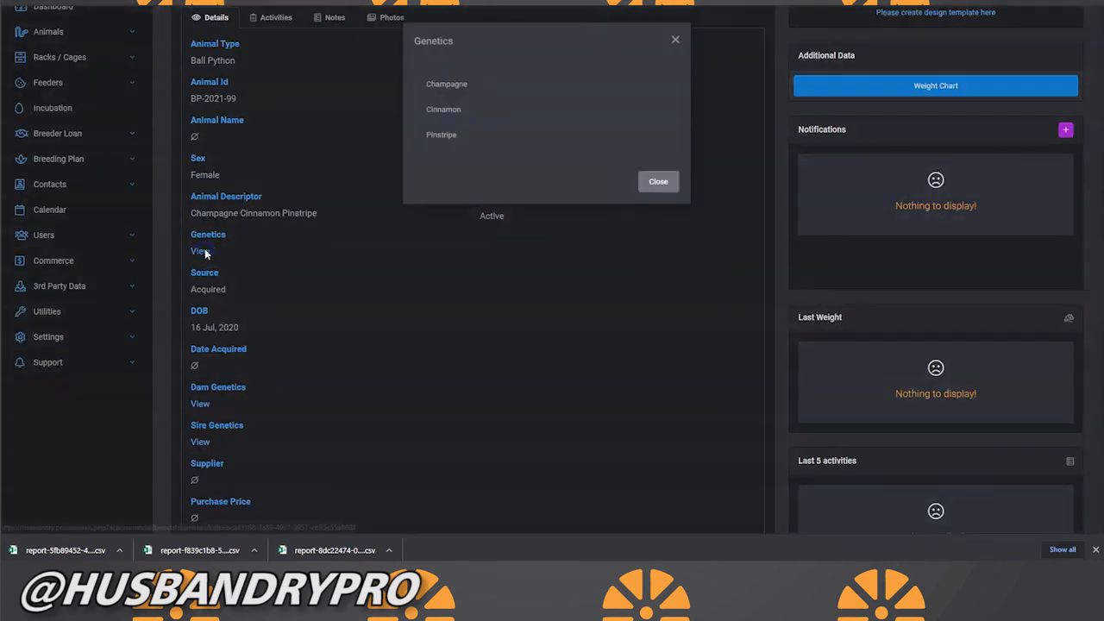